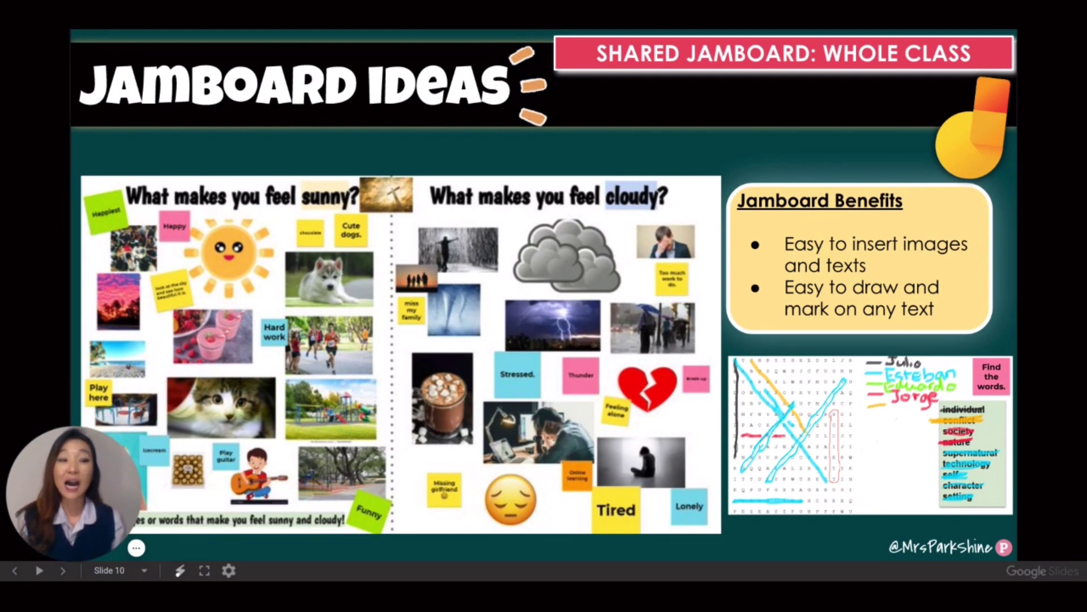
# Step: Advance the slideshow from slide 10 to slide 11 about assigned frames
pyautogui.press('Right')
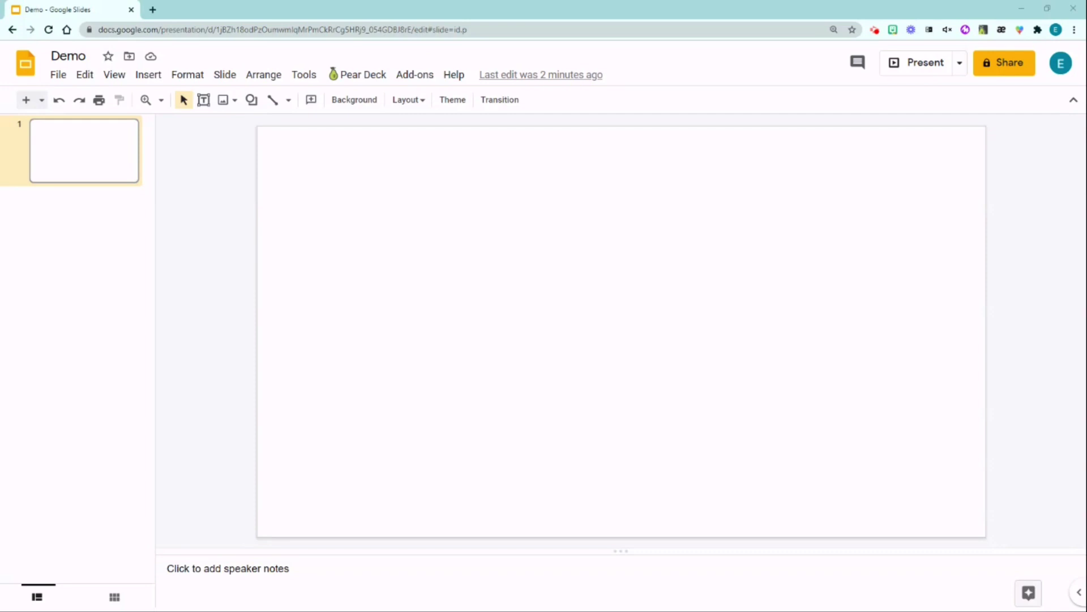
# Step: Add a 'Cause' title in Monoton, size 60, highlighted light yellow
pyautogui.click(204, 100)
pyautogui.moveTo(295, 169); pyautogui.dragTo(614, 269)
pyautogui.write('Cause')
pyautogui.doubleClick(323, 184)
pyautogui.click(432, 100)
pyautogui.click(449, 182)
pyautogui.click(501, 99)
pyautogui.click(502, 418)
pyautogui.click(628, 100)
pyautogui.click(677, 195)
# Step: Duplicate the title to the right as 'Effects', widened and highlighted pink
pyautogui.hotkey('ctrl', 'd')
pyautogui.moveTo(441, 167); pyautogui.dragTo(707, 163)
pyautogui.doubleClick(781, 212)
pyautogui.write('Effects')
pyautogui.moveTo(930, 218); pyautogui.dragTo(964, 218)
pyautogui.click(628, 99)
pyautogui.click(772, 179)
# Step: Draw a cause rectangle under the Cause title with black border and light yellow fill
pyautogui.click(251, 100)
pyautogui.click(346, 119)
pyautogui.moveTo(284, 301)
pyautogui.mouseDown()
pyautogui.moveTo(525, 449)
pyautogui.moveTo(580, 459)
pyautogui.mouseUp()
pyautogui.click(333, 100)
pyautogui.click(339, 148)
pyautogui.click(311, 100)
pyautogui.click(362, 212)
# Step: Duplicate the rectangle into two stacked effect boxes filled light pink
pyautogui.hotkey('ctrl', 'd')
pyautogui.moveTo(401, 351); pyautogui.dragTo(813, 368)
pyautogui.hotkey('ctrl', 'd')
pyautogui.moveTo(805, 321); pyautogui.dragTo(806, 441)
pyautogui.keyDown('shift'); pyautogui.click(806, 317); pyautogui.keyUp('shift')
pyautogui.click(311, 100)
pyautogui.click(460, 211)
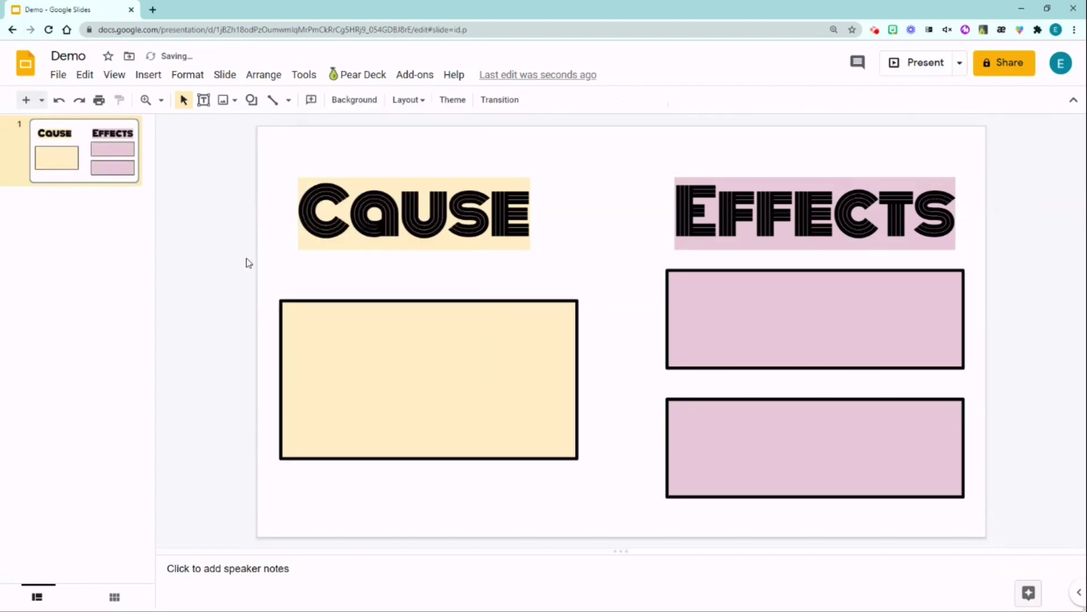
# Step: Draw thick arrows from the cause box to each of the two effect boxes
pyautogui.click(289, 100)
pyautogui.click(304, 148)
pyautogui.moveTo(579, 364)
pyautogui.mouseDown()
pyautogui.moveTo(666, 320)
pyautogui.moveTo(630, 340)
pyautogui.moveTo(666, 446)
pyautogui.mouseUp()
pyautogui.click(332, 99)
pyautogui.click(351, 238)
pyautogui.hotkey('ctrl', 'c')
pyautogui.hotkey('ctrl', 'v')
pyautogui.click(623, 343)
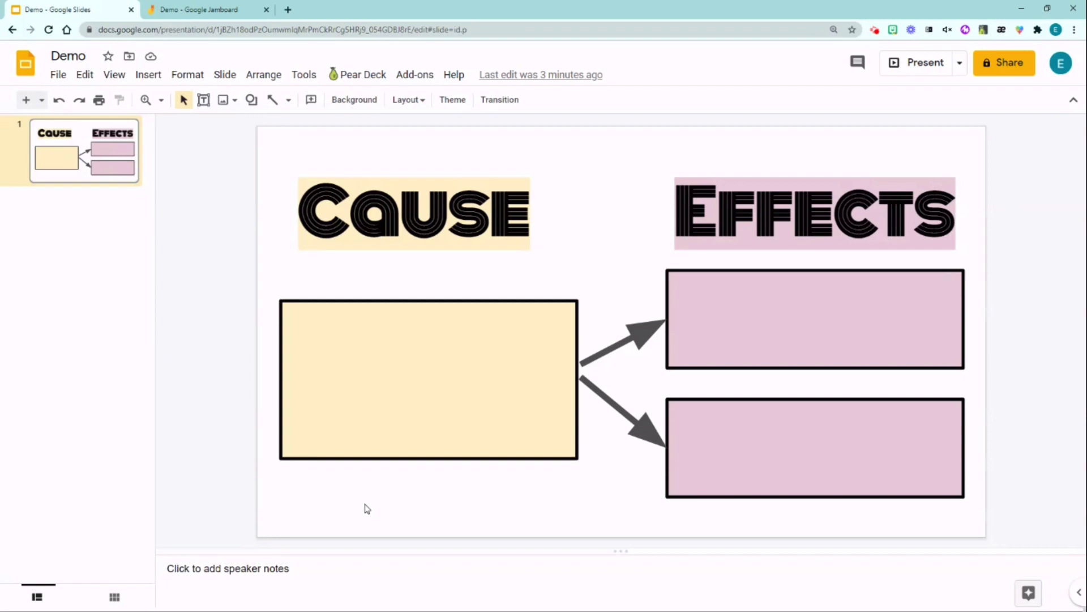
# Step: Shrink the whole organizer and move it up and to the left
pyautogui.hotkey('ctrl', 'a')
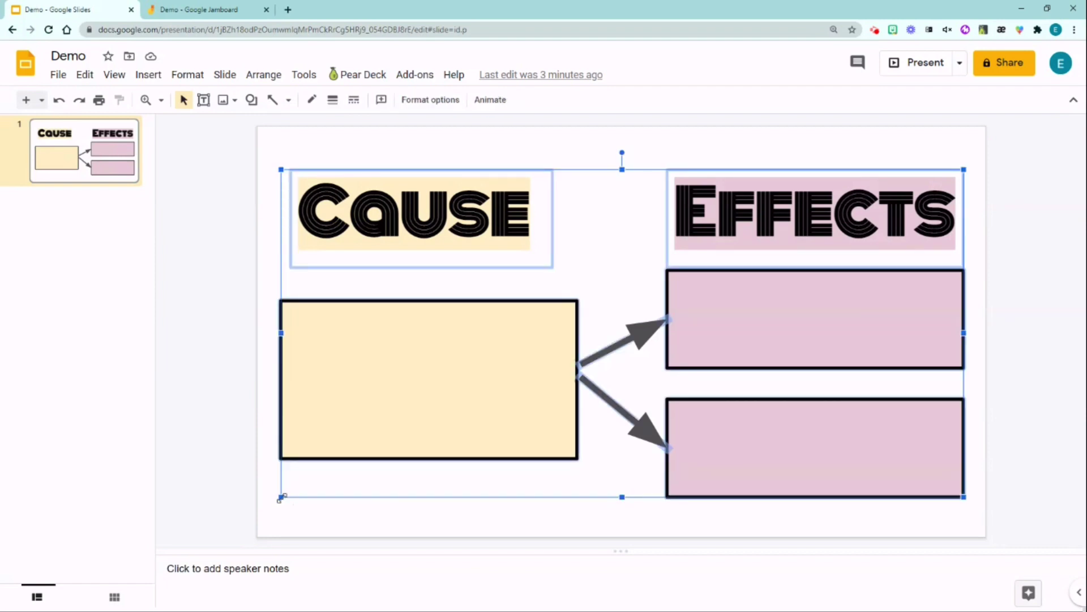
pyautogui.moveTo(280, 496); pyautogui.dragTo(373, 452)
pyautogui.moveTo(507, 363); pyautogui.dragTo(455, 349)
pyautogui.click(478, 447)
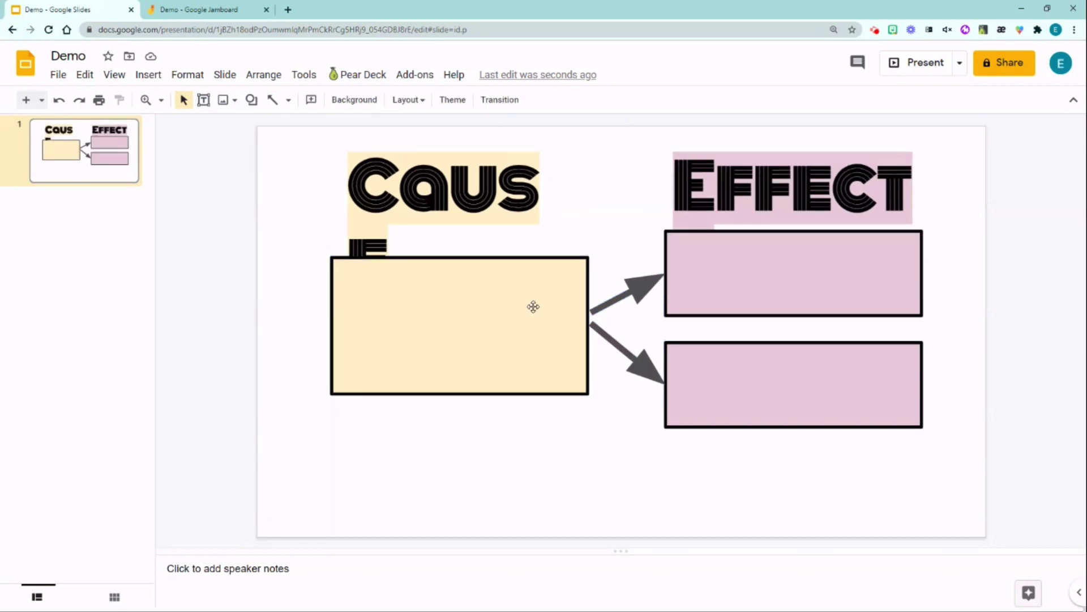
# Step: Set the Cause and Effects titles to font size 48
pyautogui.click(478, 228)
pyautogui.hotkey('ctrl', 'a')
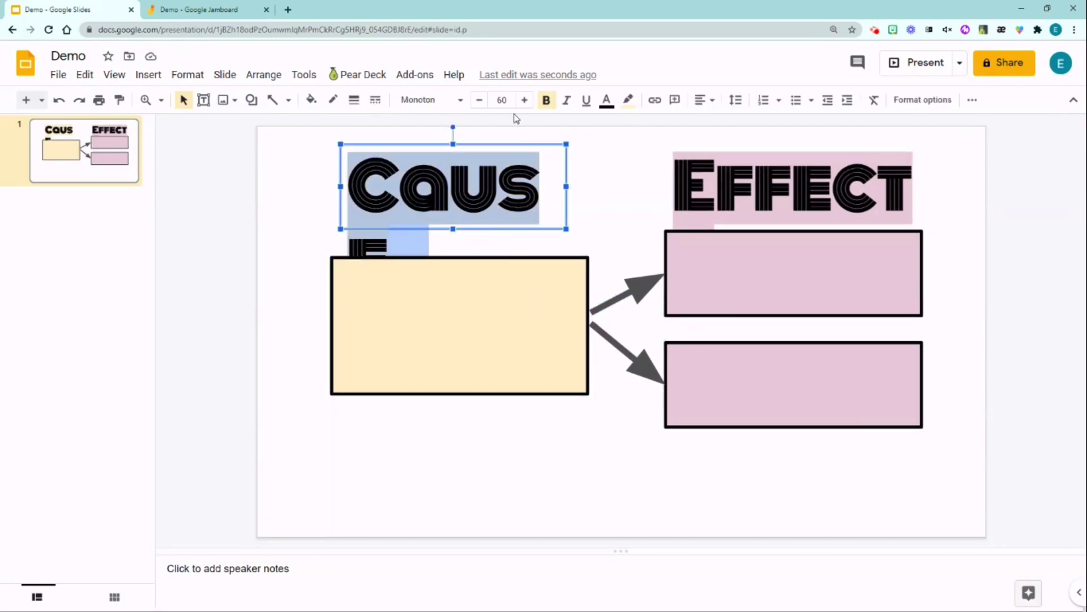
pyautogui.click(502, 99)
pyautogui.click(502, 396)
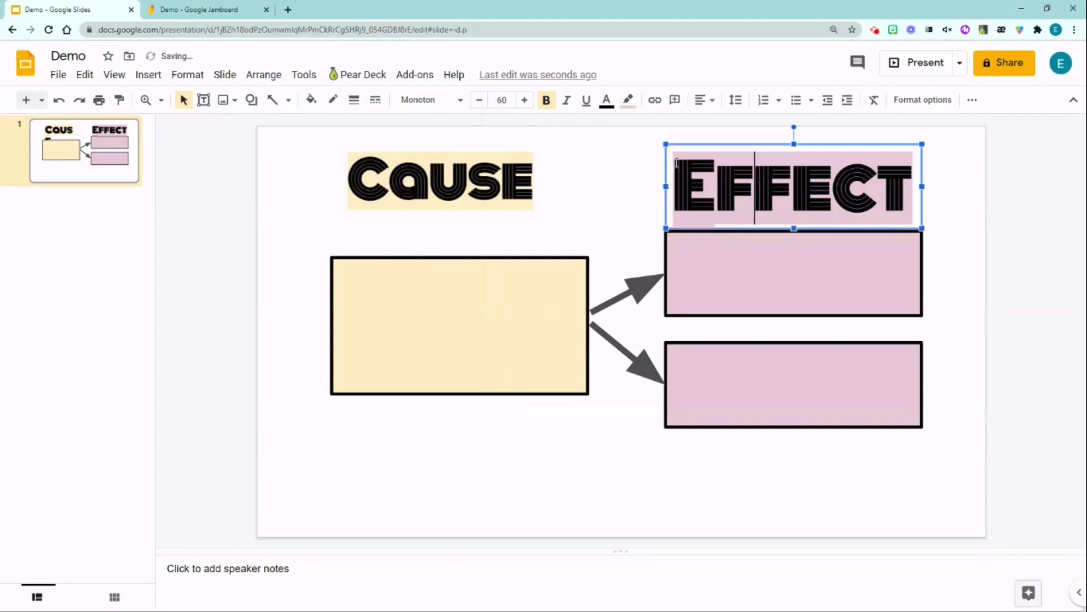
pyautogui.hotkey('ctrl', 'a')
pyautogui.click(502, 99)
pyautogui.click(505, 393)
pyautogui.click(500, 445)
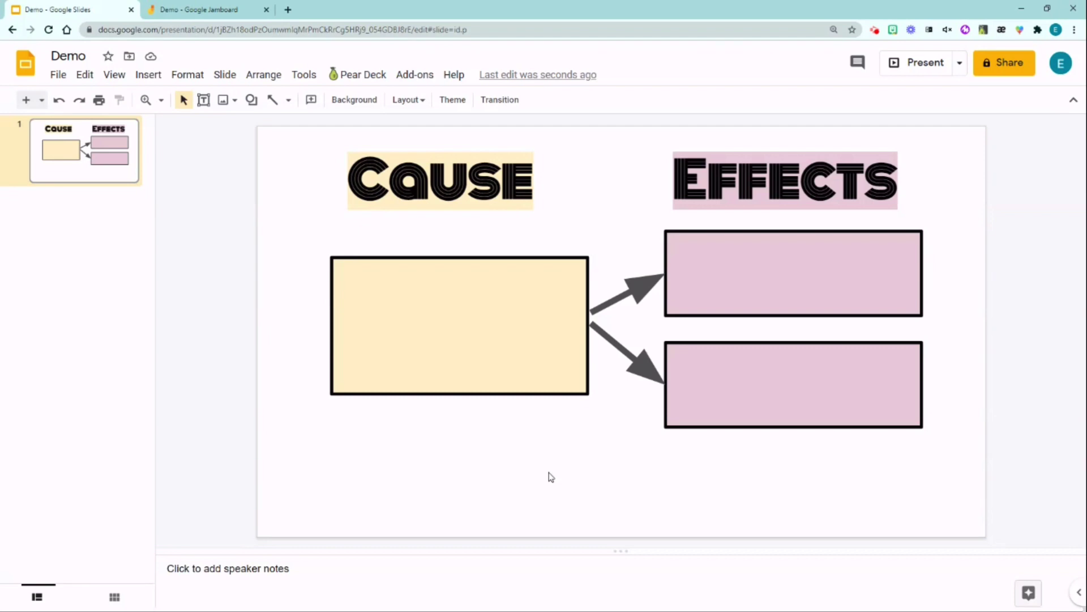
# Step: Turn on Drop shadow in Format options for all selected organizer objects
pyautogui.hotkey('ctrl', 'a')
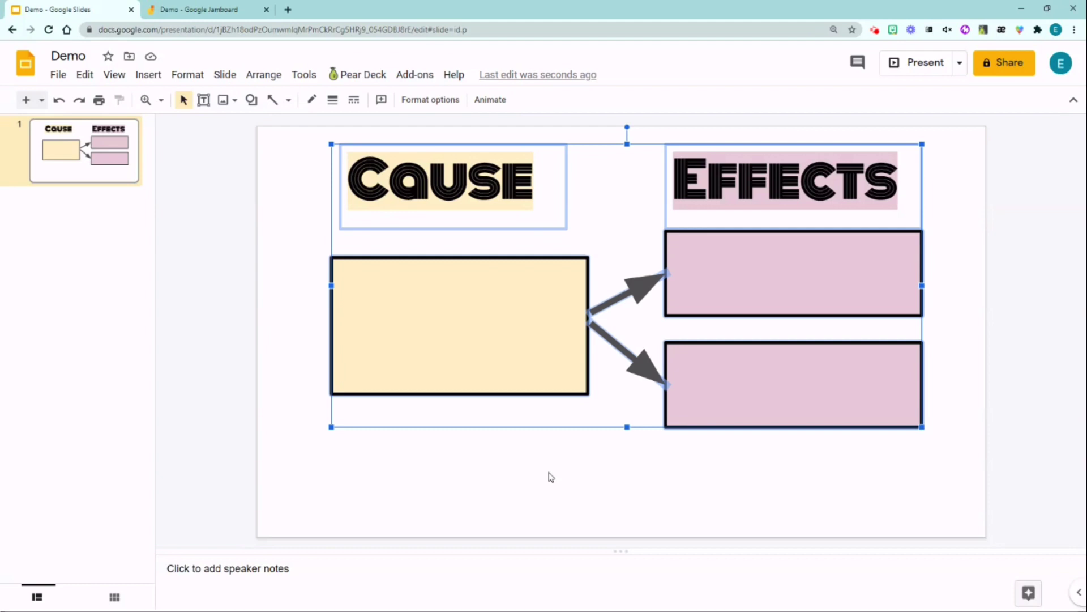
pyautogui.rightClick(498, 328)
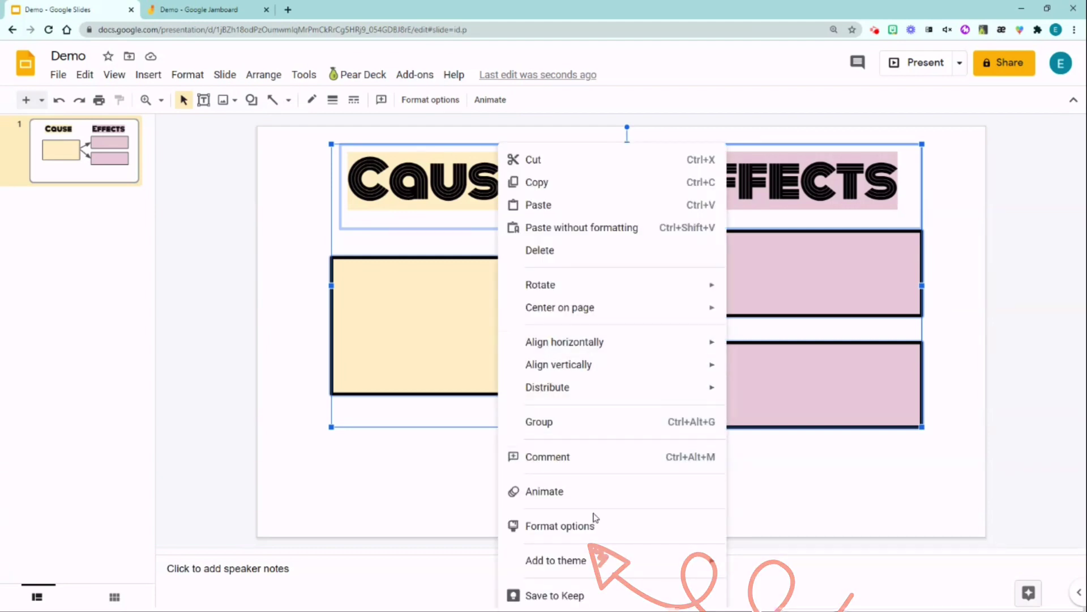
pyautogui.click(605, 529)
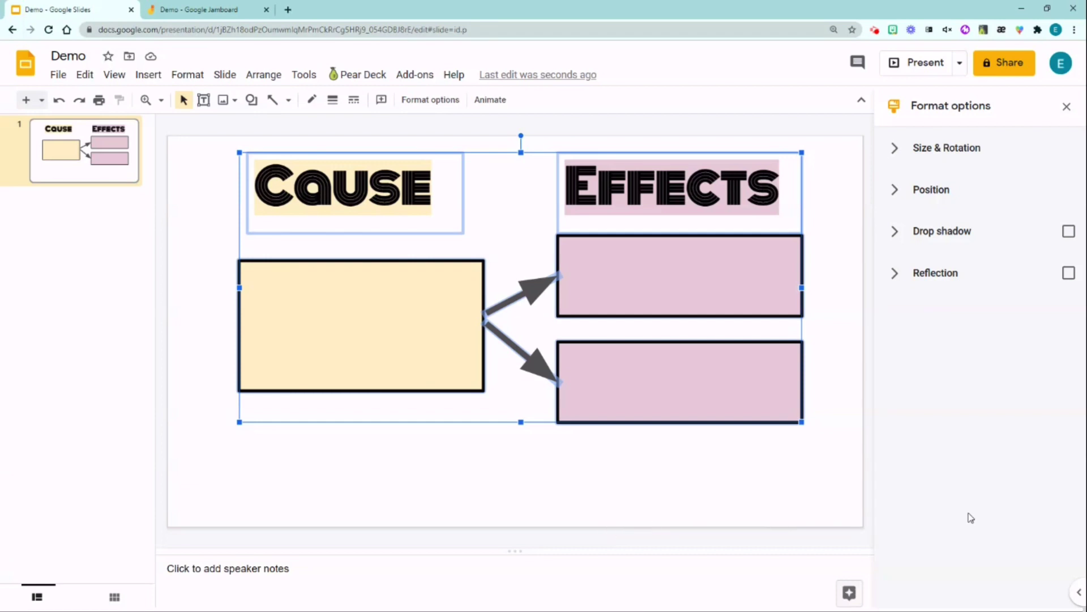
pyautogui.click(1069, 232)
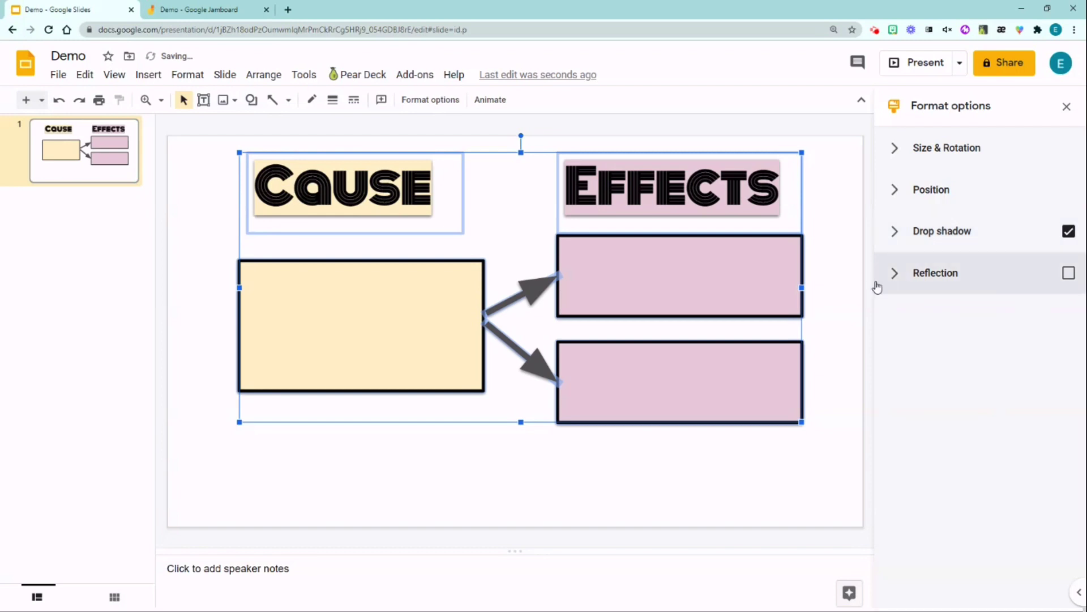
pyautogui.click(609, 463)
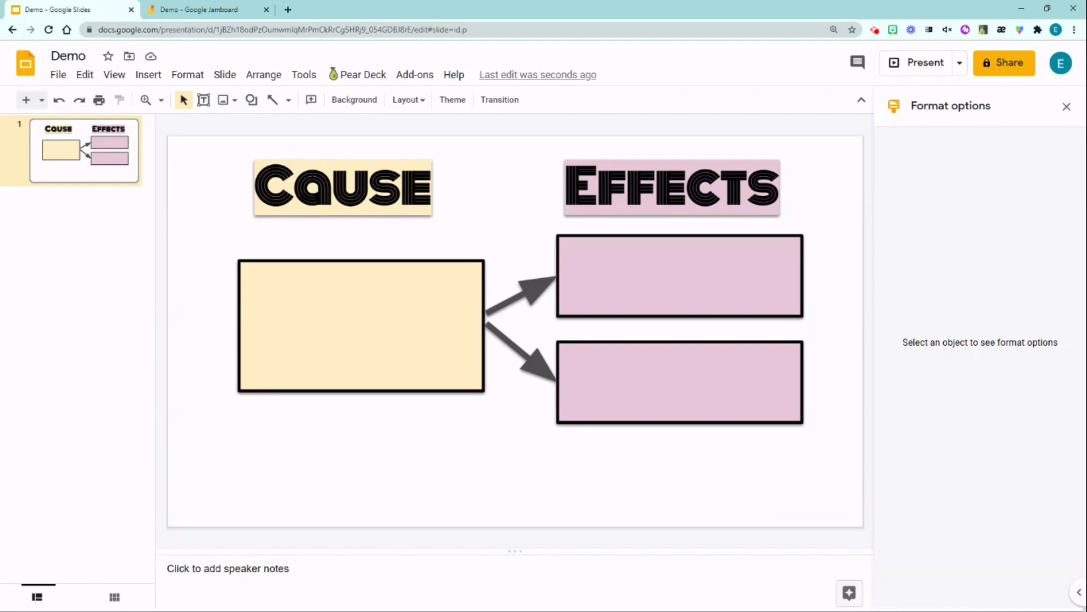
pyautogui.click(77, 190)
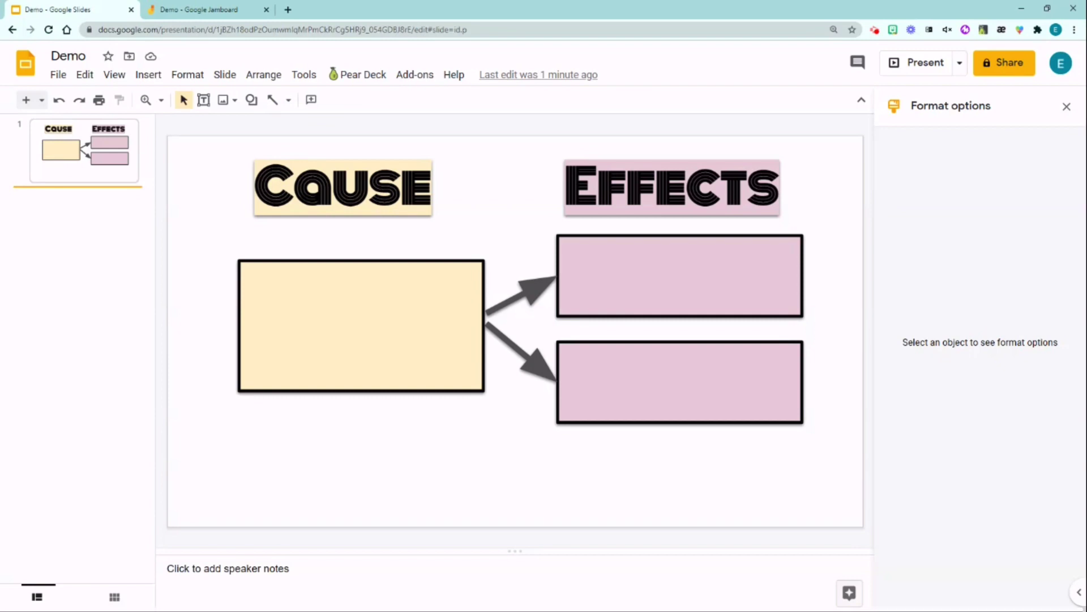
# Step: Download the current slide as a PNG image via File > Download
pyautogui.click(60, 76)
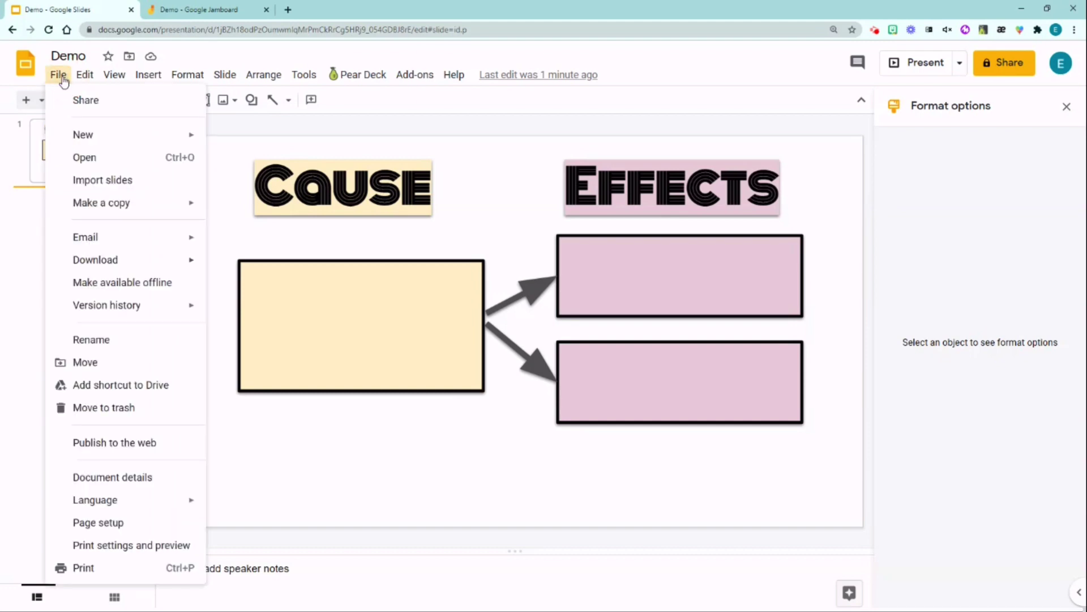
pyautogui.moveTo(121, 259)
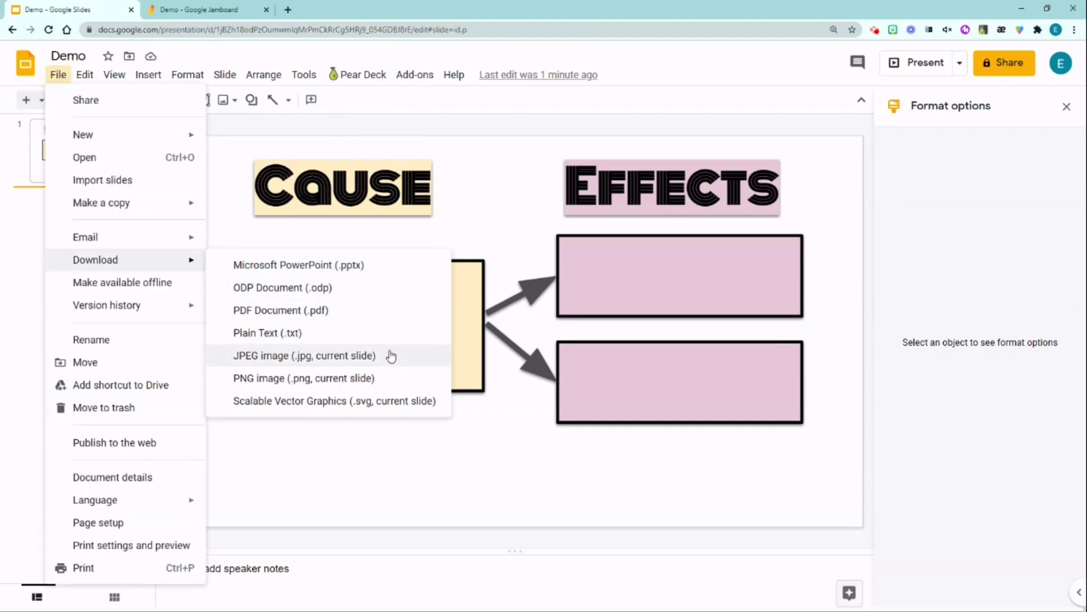
pyautogui.click(372, 379)
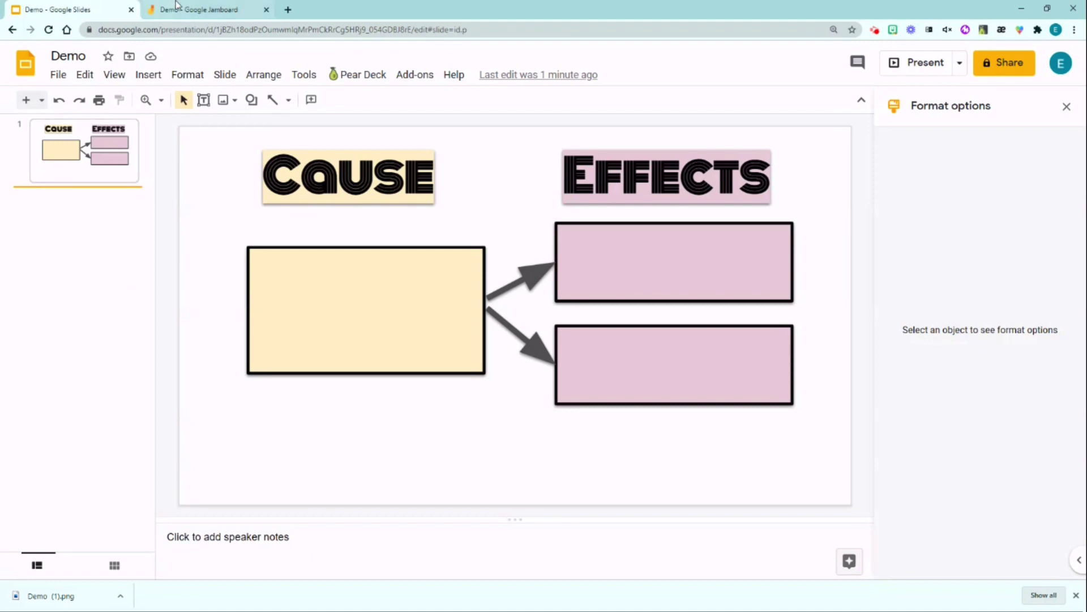
# Step: In Jamboard, set the frame background to the downloaded organizer PNG
pyautogui.click(228, 8)
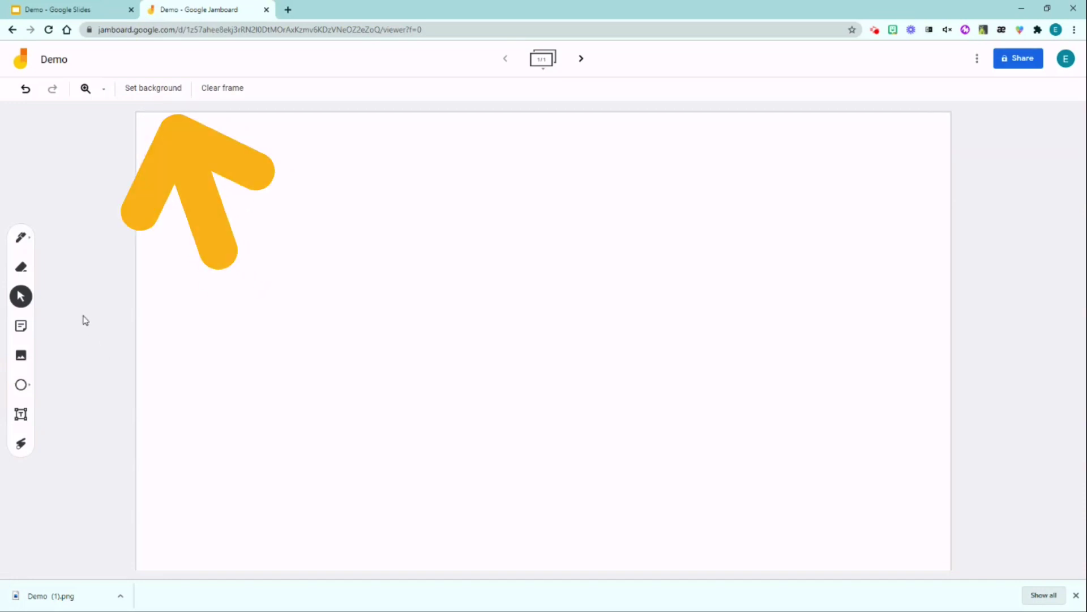
pyautogui.click(154, 89)
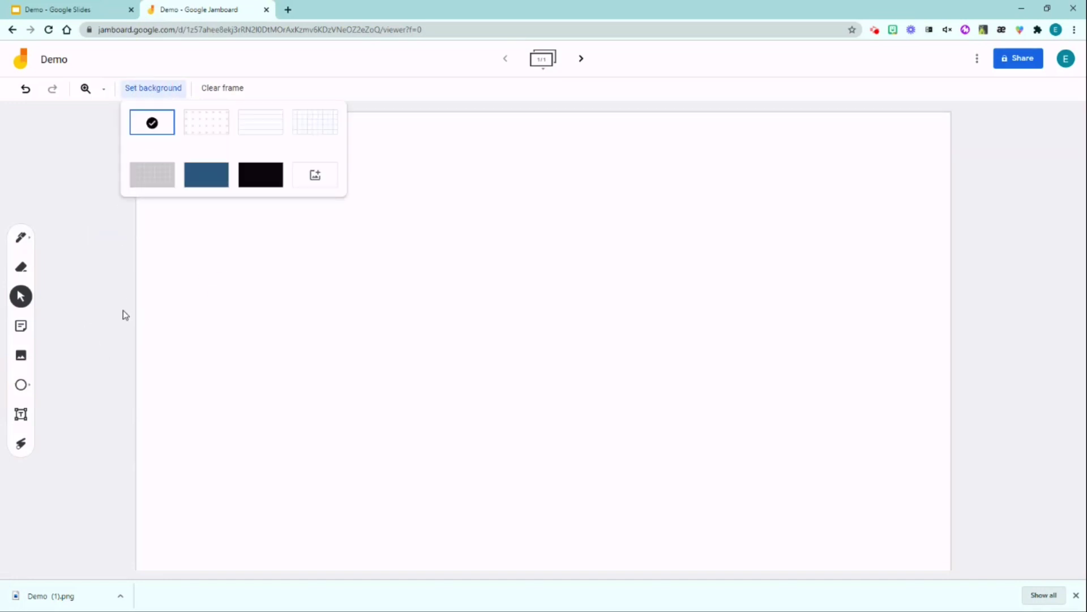
pyautogui.click(323, 175)
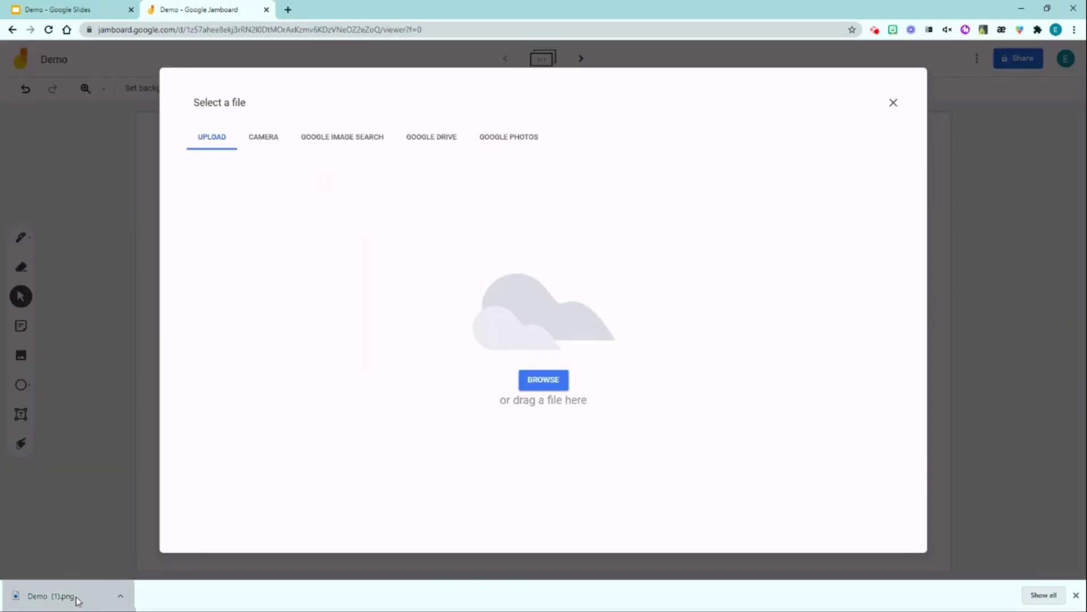
pyautogui.moveTo(77, 601); pyautogui.dragTo(545, 388)
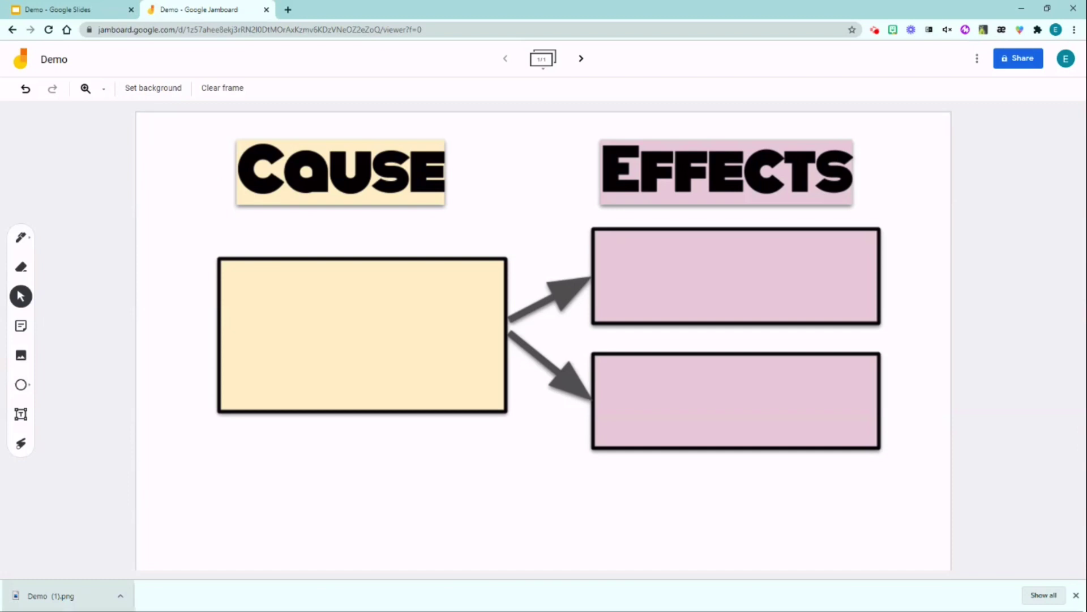
# Step: Insert a rain-cloud picture from a Google image search for 'rain clipart'
pyautogui.click(25, 356)
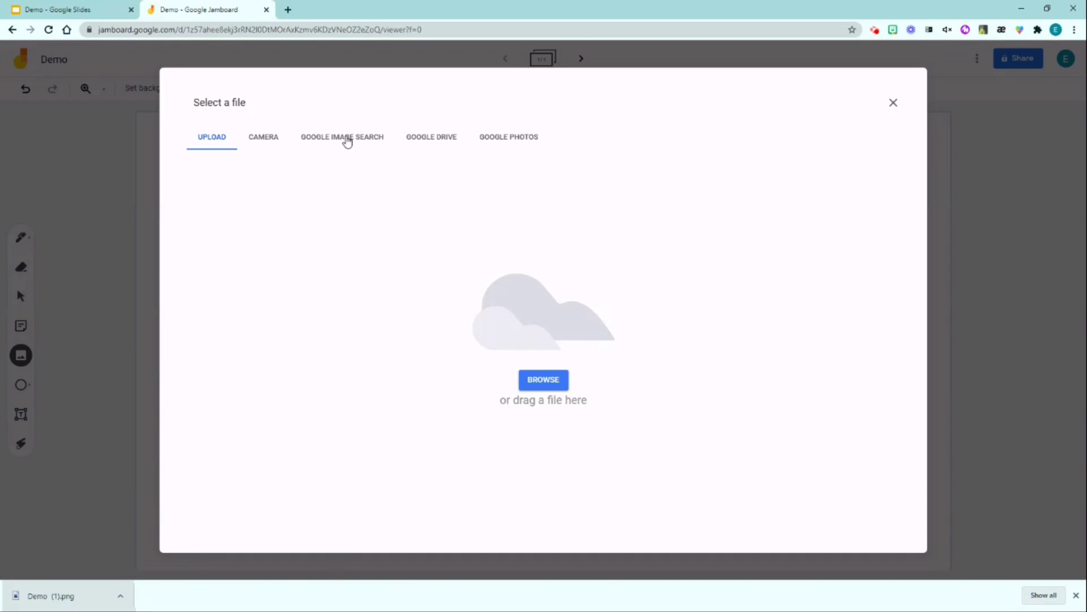
pyautogui.click(345, 142)
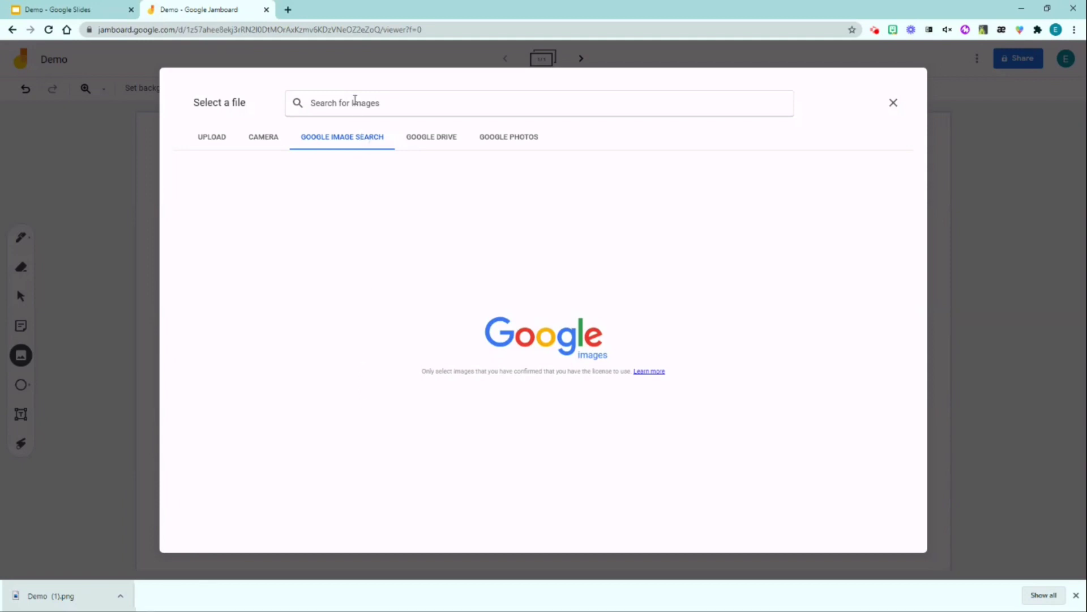
pyautogui.click(355, 100)
pyautogui.write('rain')
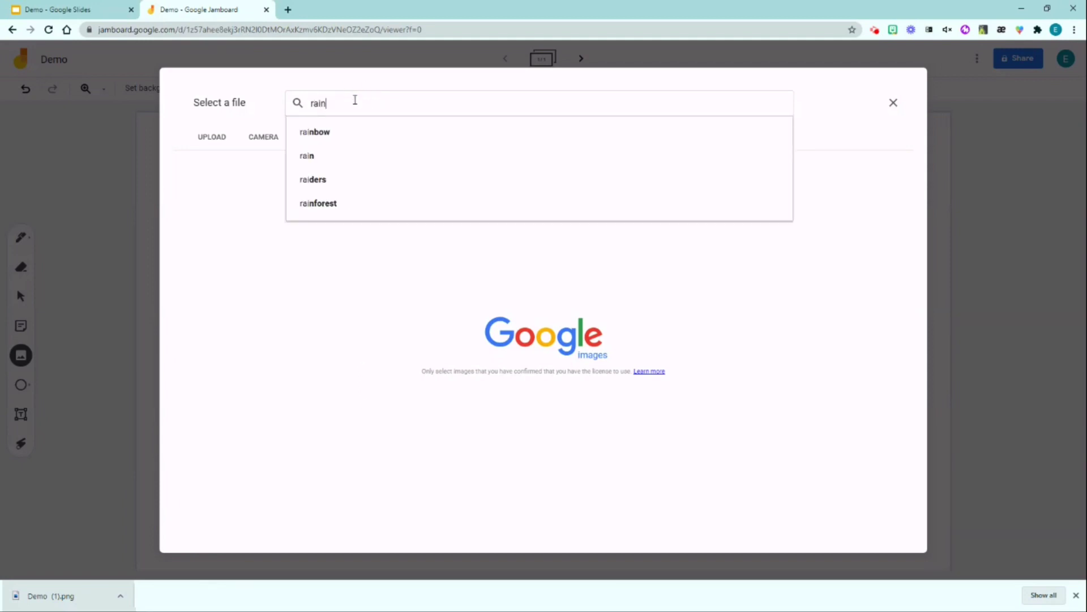
pyautogui.write(' clipart')
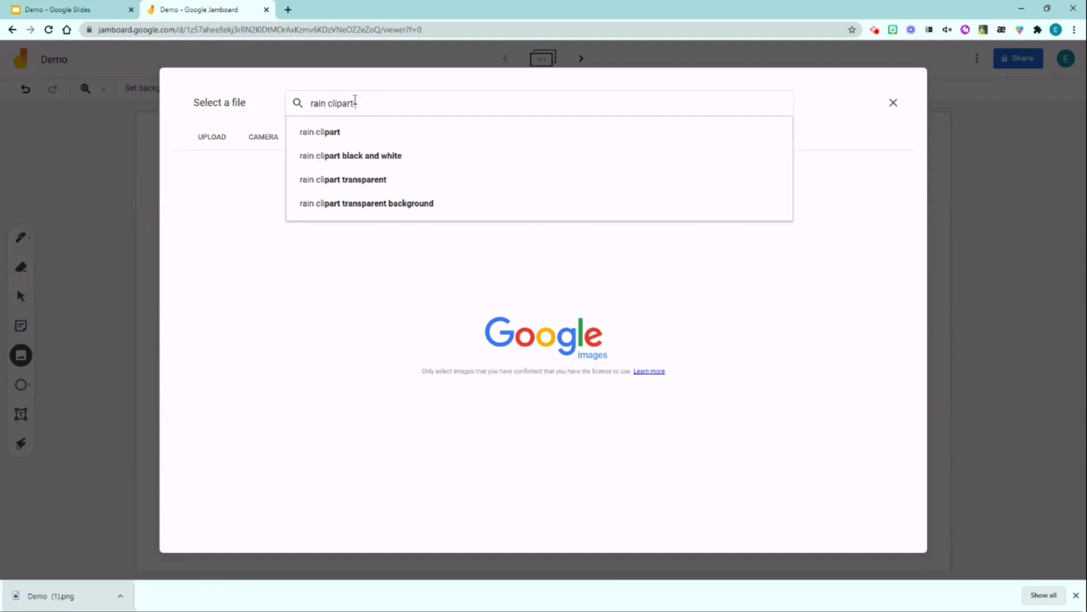
pyautogui.press('Down')
pyautogui.press('Down')
pyautogui.press('Down')
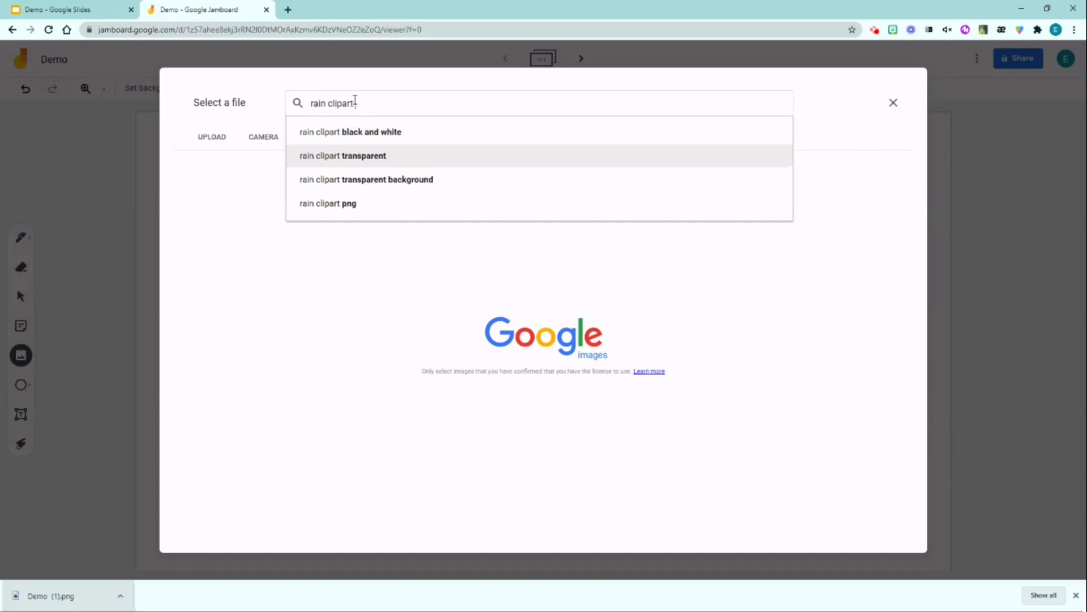
pyautogui.press('Return')
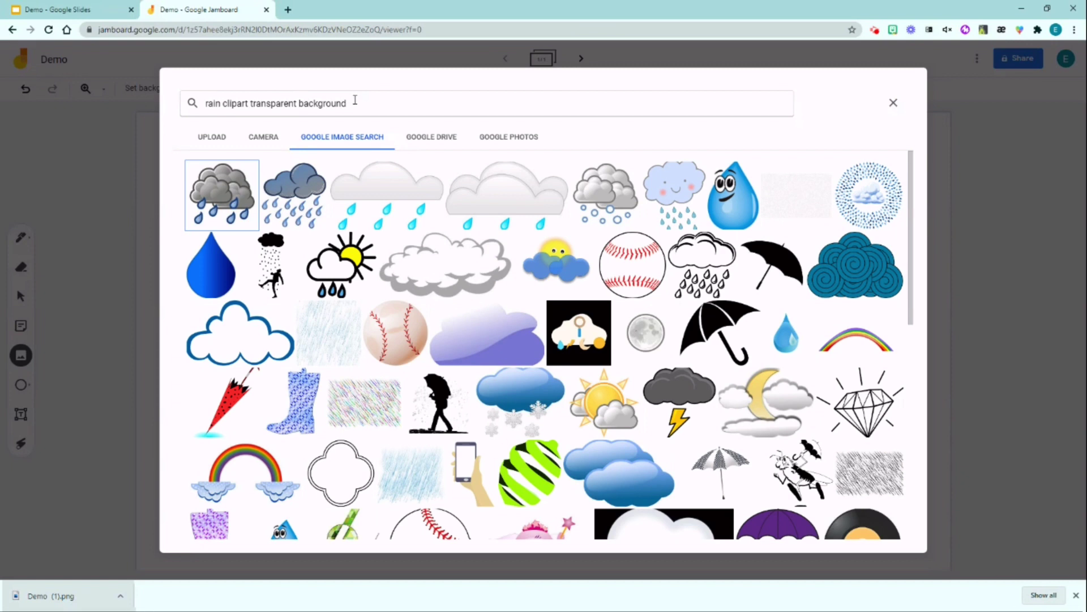
pyautogui.click(235, 196)
pyautogui.click(230, 199)
pyautogui.click(230, 199)
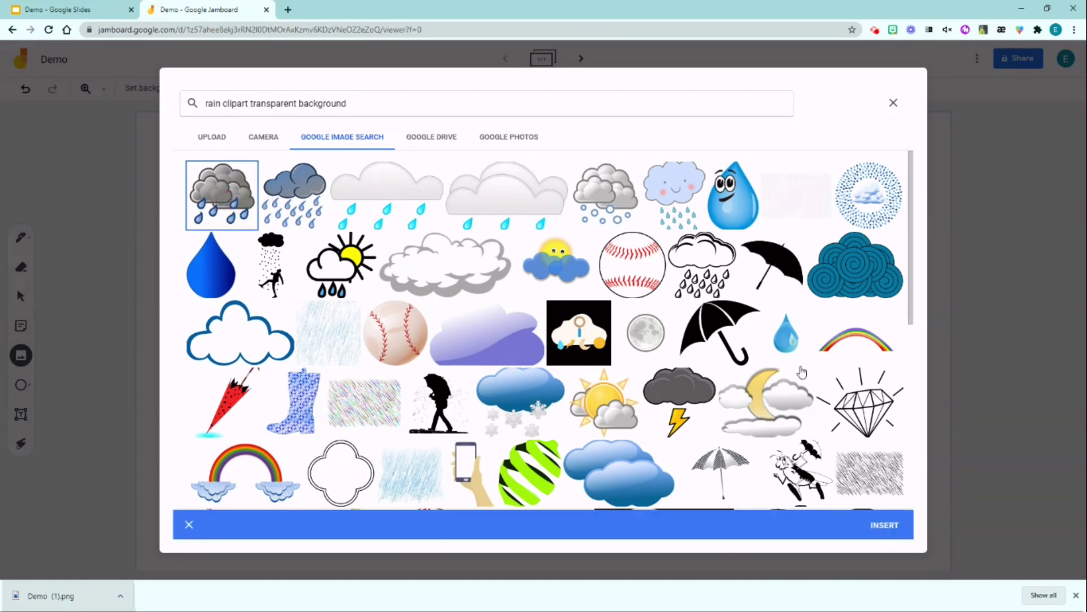
pyautogui.click(892, 525)
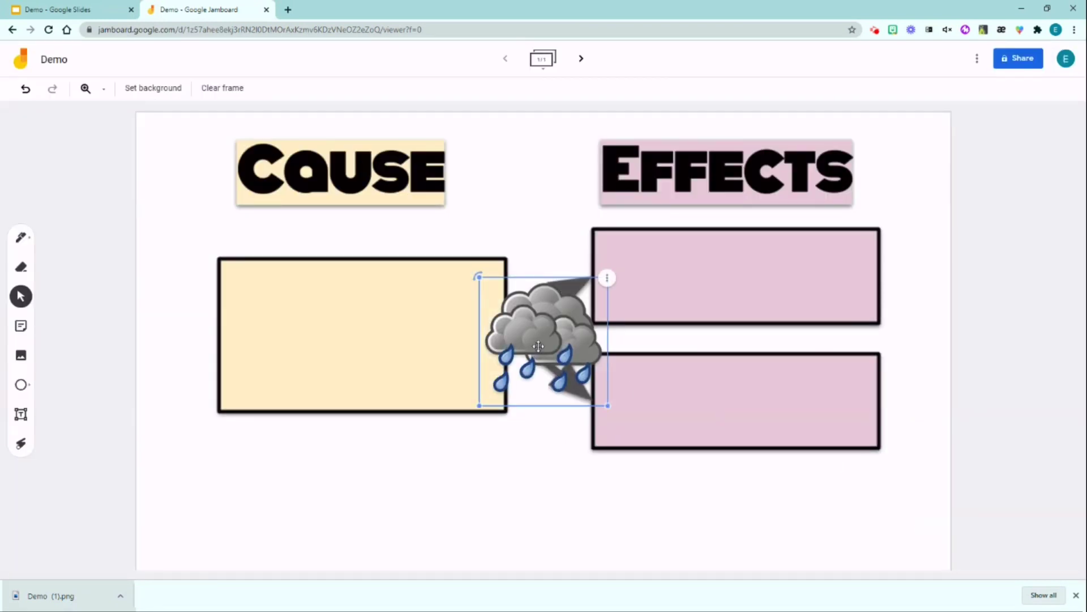
# Step: Position the rain cloud in the lower-left corner below the Cause box
pyautogui.moveTo(534, 352); pyautogui.dragTo(226, 479)
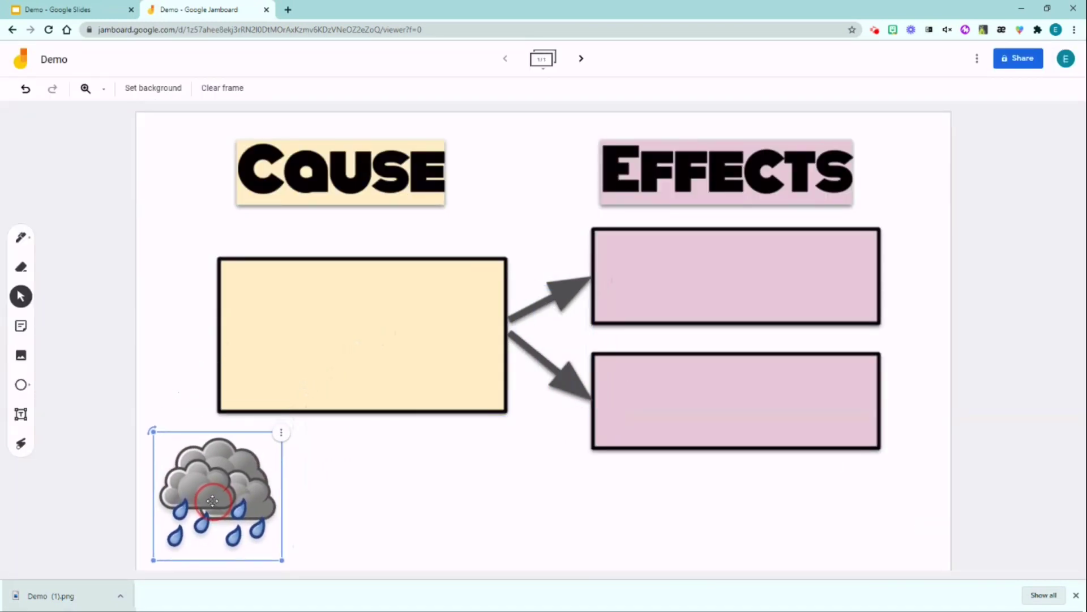
pyautogui.moveTo(213, 500); pyautogui.dragTo(209, 503)
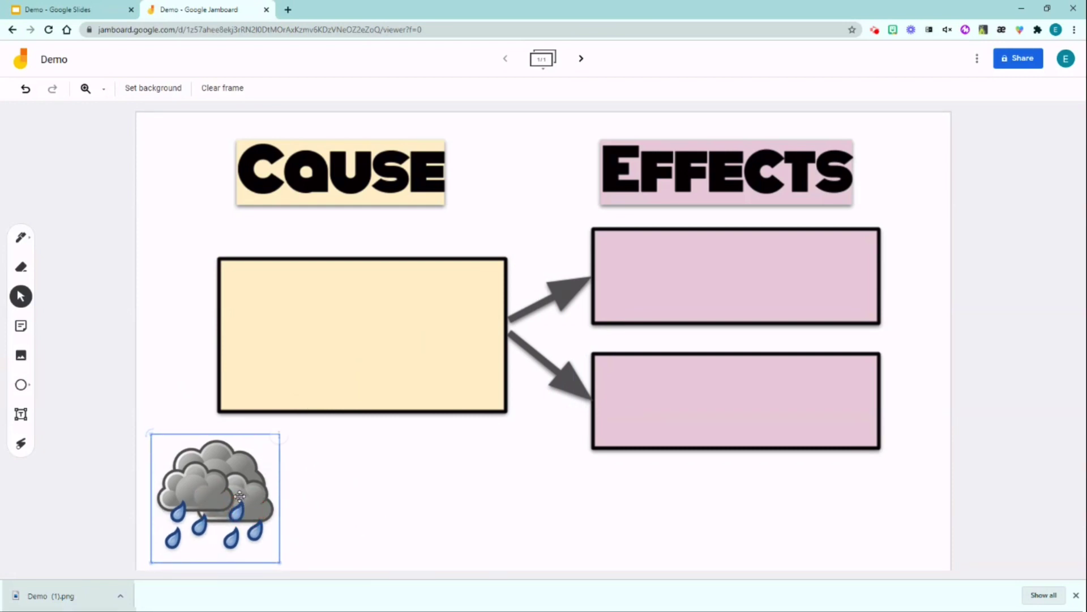
pyautogui.moveTo(237, 495)
pyautogui.mouseDown()
pyautogui.moveTo(247, 491)
pyautogui.moveTo(229, 506)
pyautogui.mouseUp()
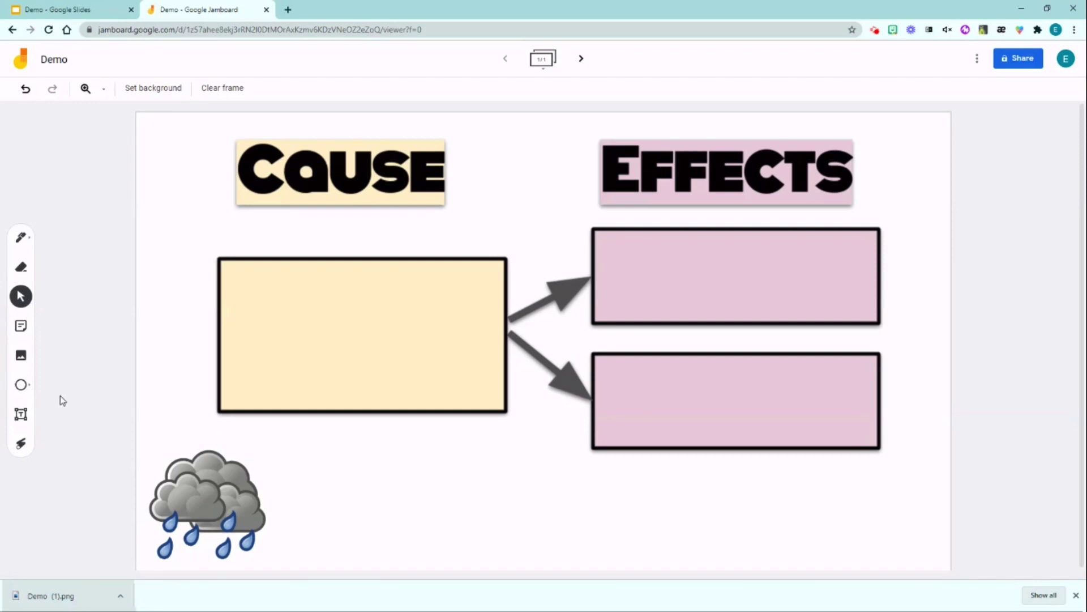
# Step: Add a sticky note reading 'Plants grow.' to the board
pyautogui.click(21, 414)
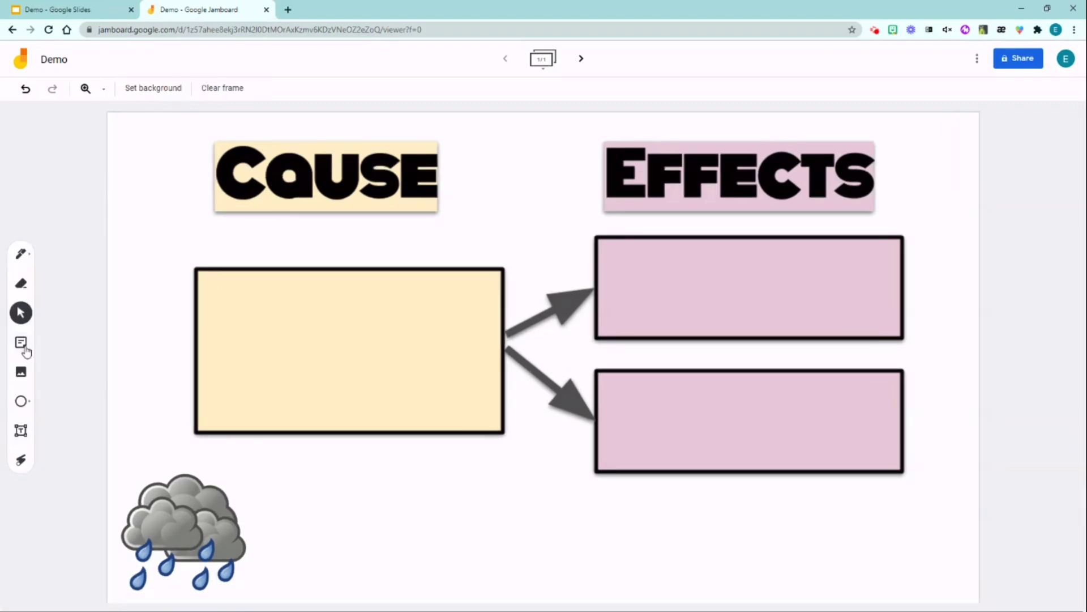
pyautogui.click(23, 342)
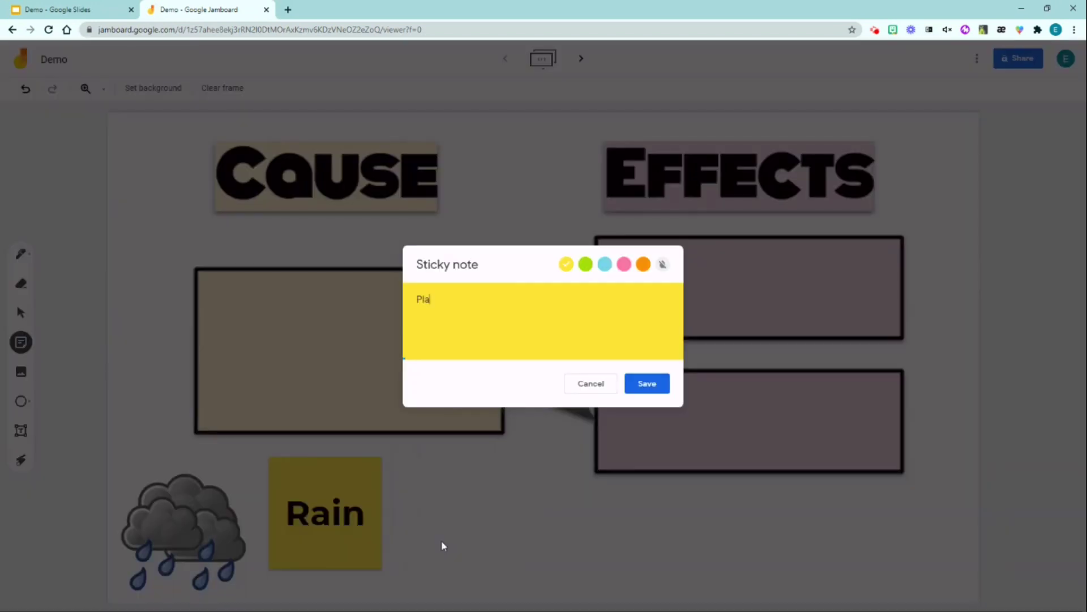
pyautogui.write('nts grow.')
pyautogui.click(647, 383)
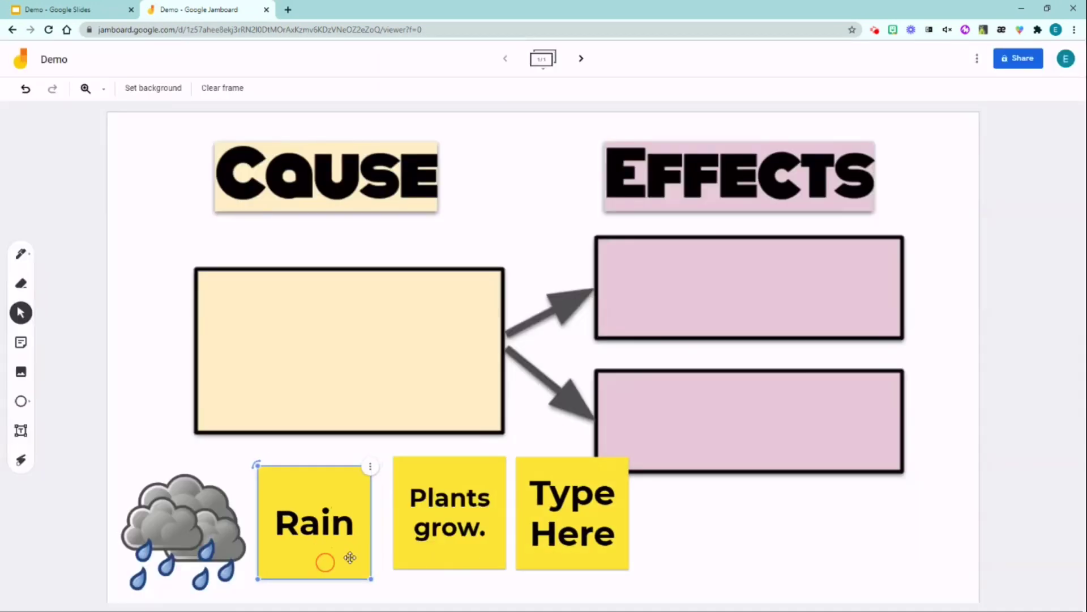
pyautogui.click(554, 555)
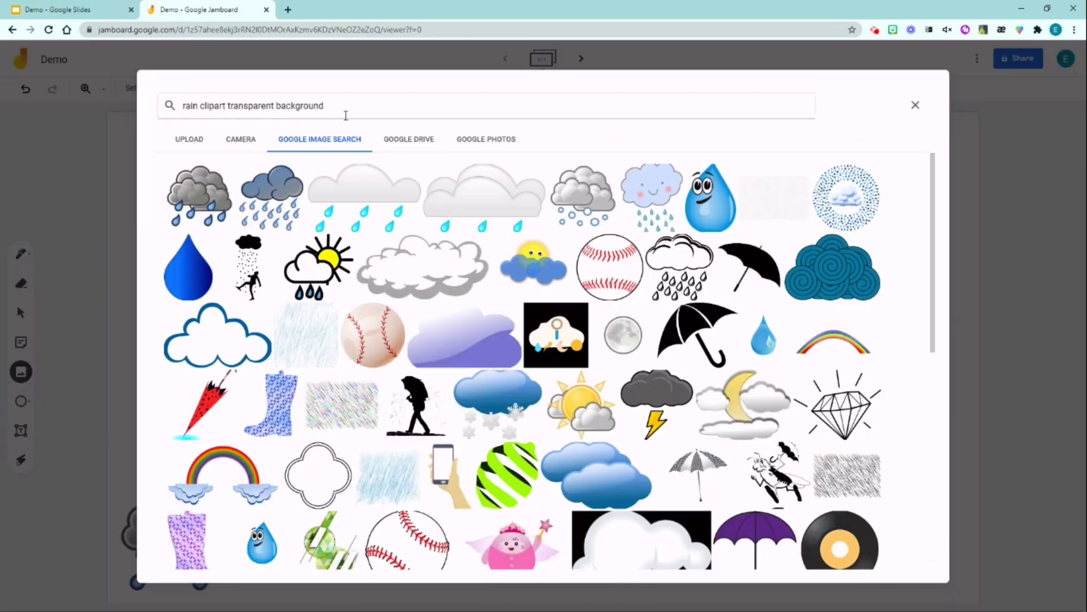
# Step: Search and insert plant clipart and a teal umbrella clipart
pyautogui.write('plants')
pyautogui.press('Return')
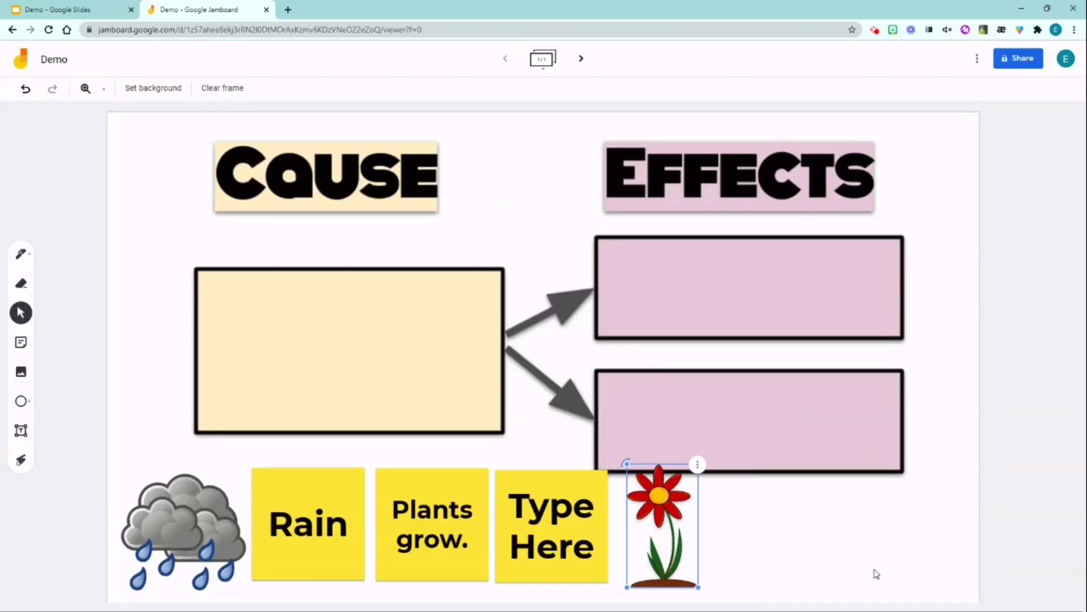
pyautogui.click(21, 371)
pyautogui.write('umbrella clipart transparent background')
pyautogui.press('Return')
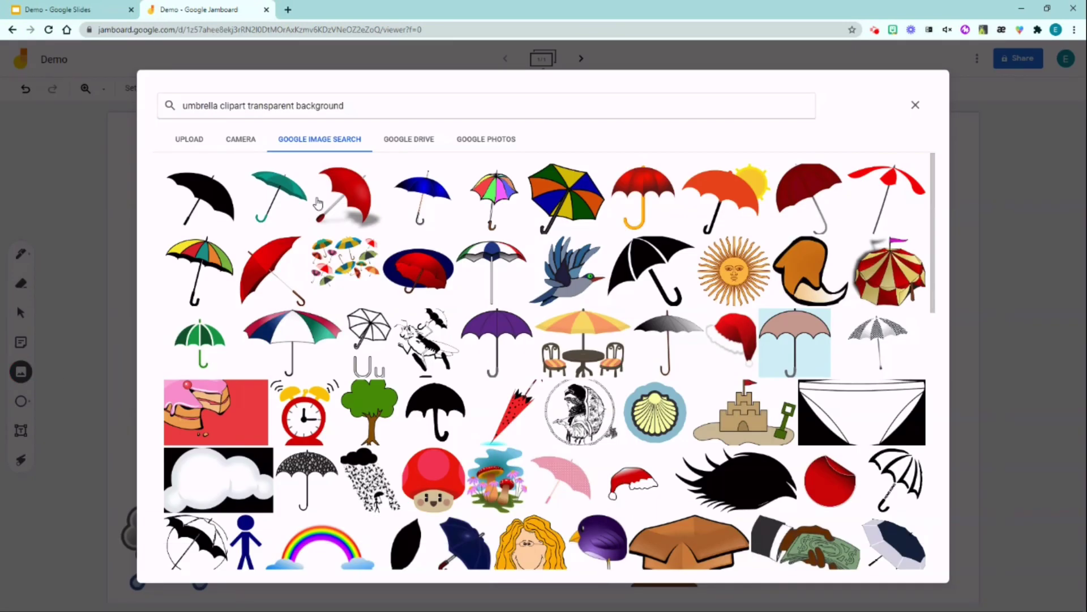
pyautogui.click(267, 192)
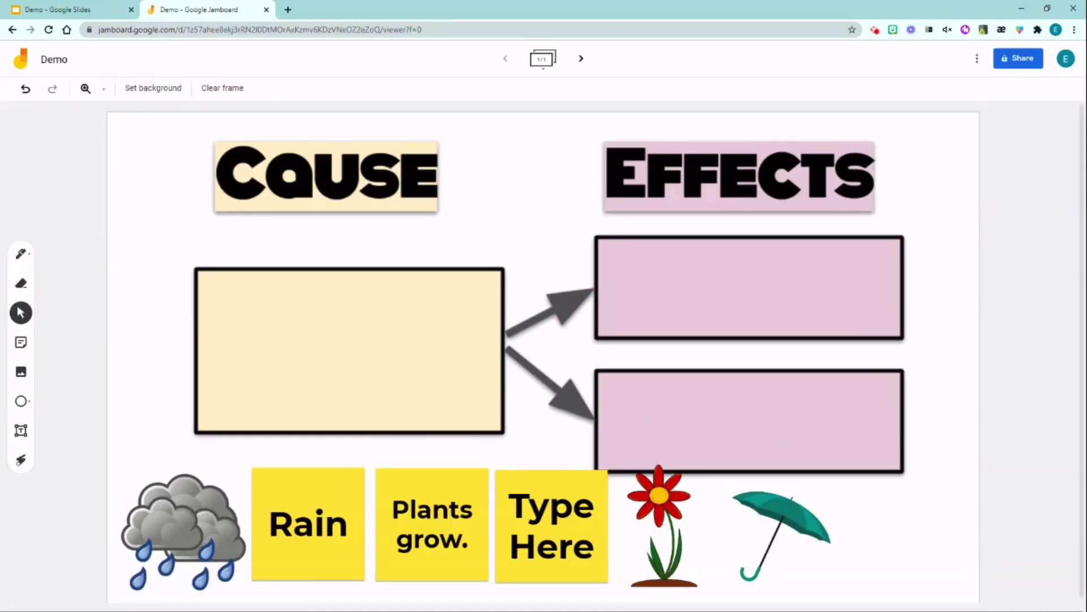
# Step: Drag the rain cloud and Rain note into Cause, flower and Plants grow. into the top Effects box, and the umbrella into the bottom one
pyautogui.moveTo(183, 529); pyautogui.dragTo(274, 347)
pyautogui.moveTo(308, 524); pyautogui.dragTo(402, 347)
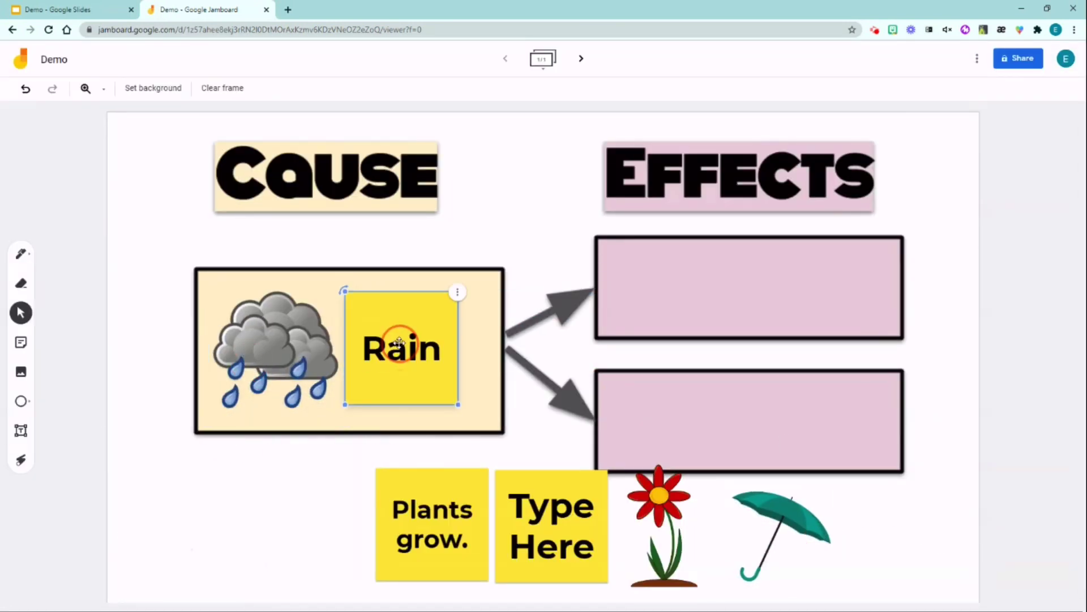
pyautogui.moveTo(658, 524); pyautogui.dragTo(645, 284)
pyautogui.moveTo(432, 524); pyautogui.dragTo(776, 287)
pyautogui.moveTo(551, 525); pyautogui.dragTo(587, 522)
# Step: Change the Type Here note to 'I take out my umbrella.'
pyautogui.doubleClick(626, 573)
pyautogui.write('I take out my umbrella.')
pyautogui.click(647, 383)
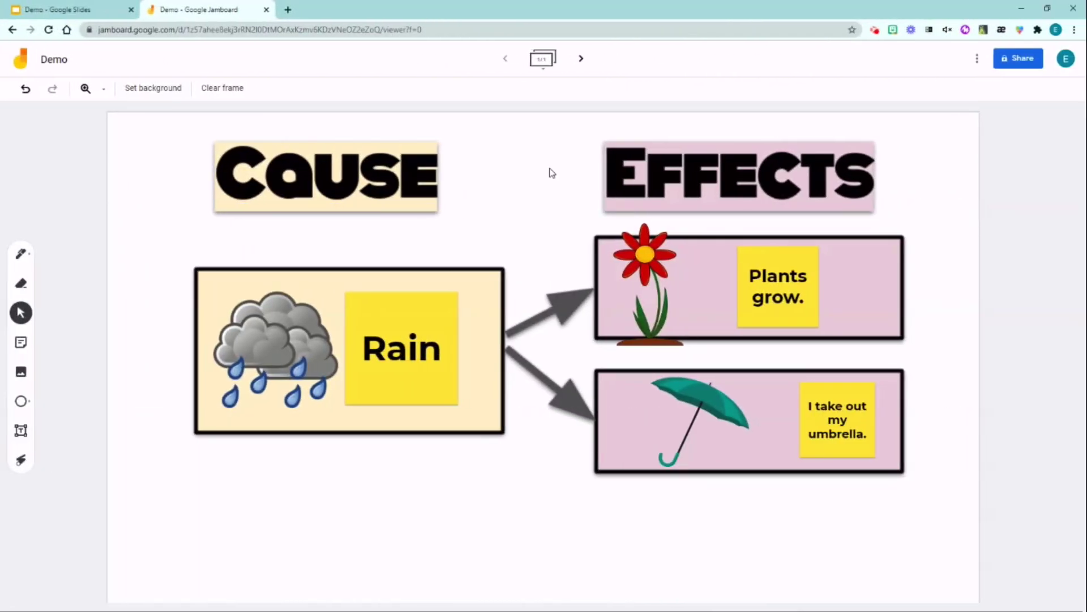
# Step: Duplicate frame 1 from the frame bar and go to the new frame 2
pyautogui.click(542, 63)
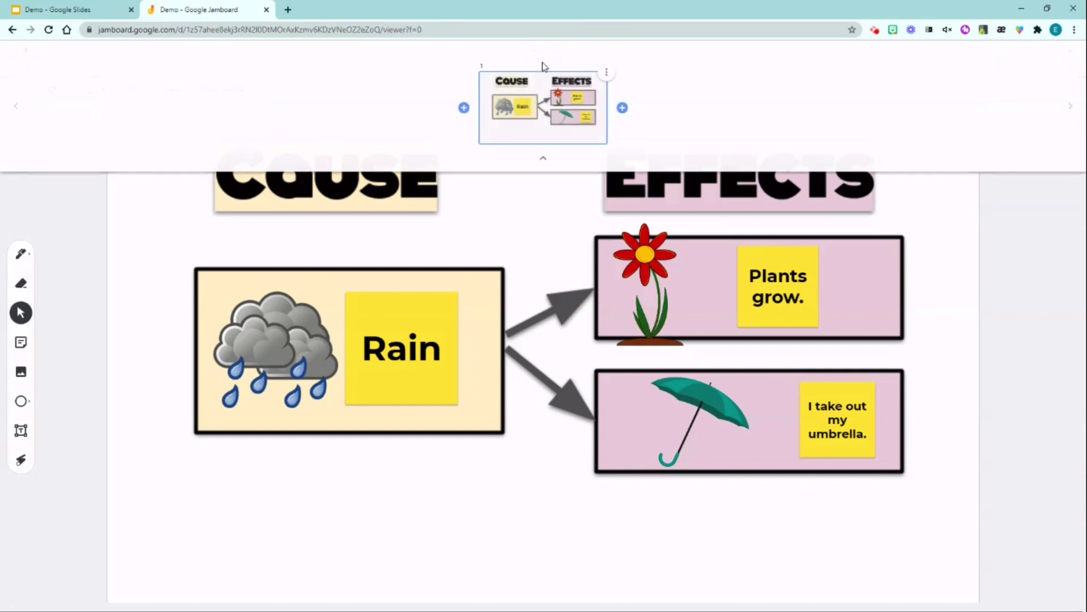
pyautogui.click(607, 73)
pyautogui.click(587, 76)
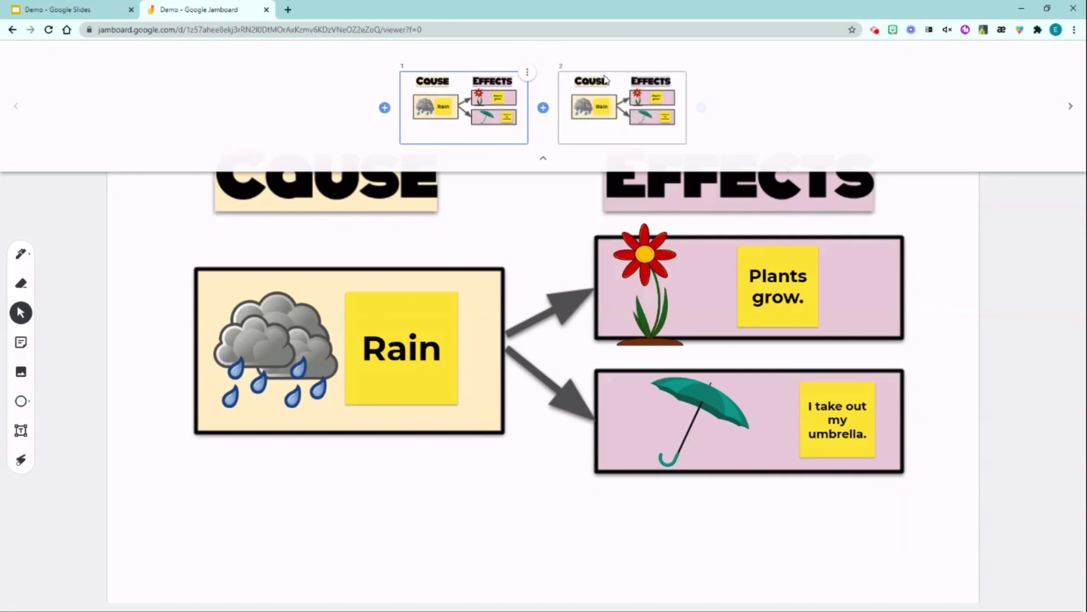
pyautogui.click(636, 123)
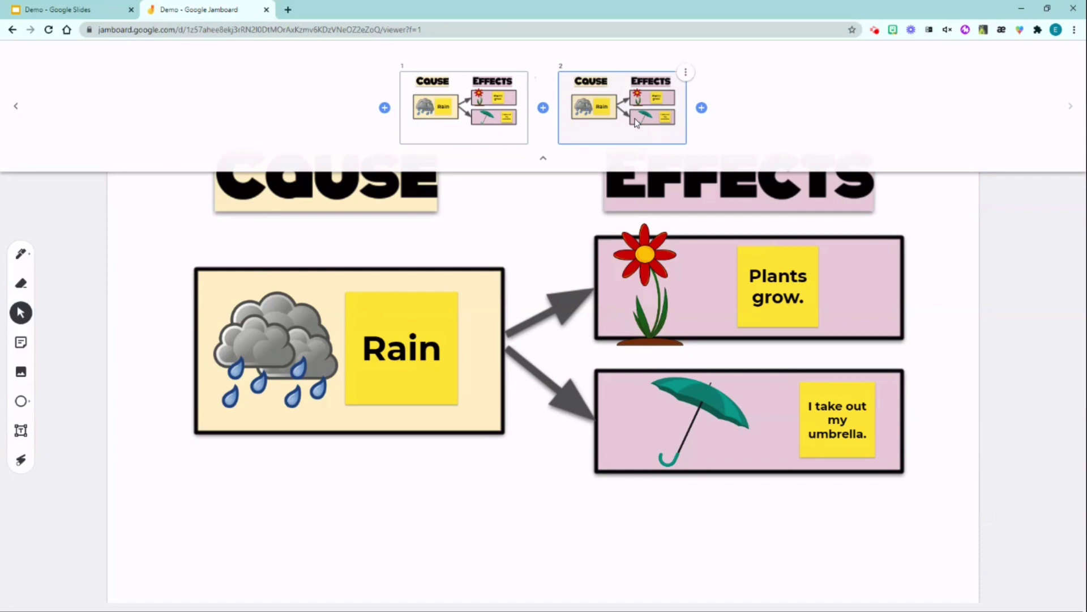
pyautogui.click(543, 158)
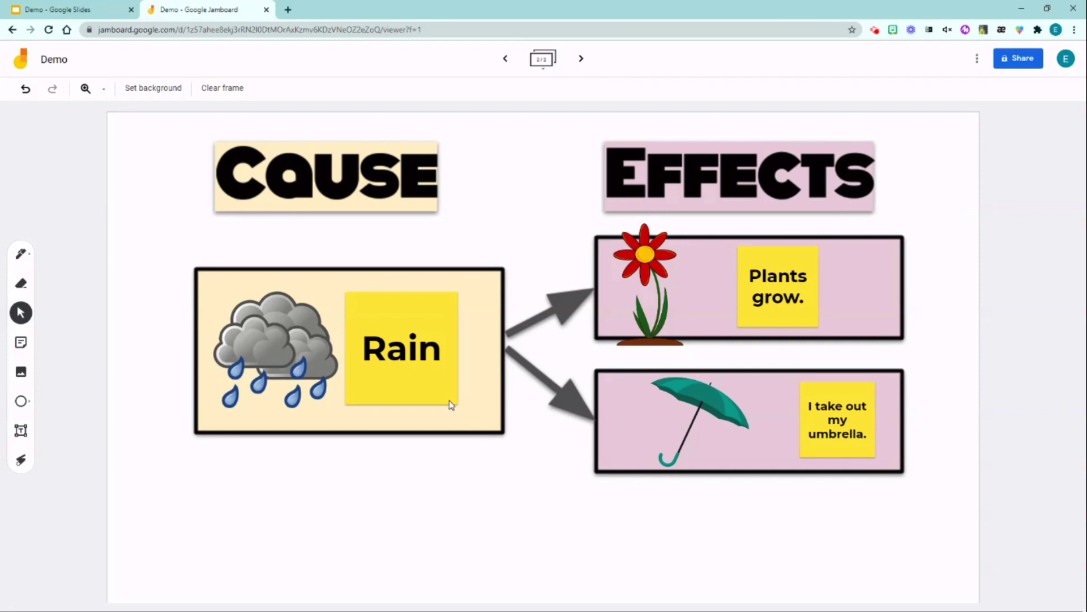
# Step: Delete the Rain, Plants grow. and umbrella notes plus the rain-cloud, flower and umbrella images
pyautogui.click(438, 386)
pyautogui.press('Delete')
pyautogui.click(277, 340)
pyautogui.press('Delete')
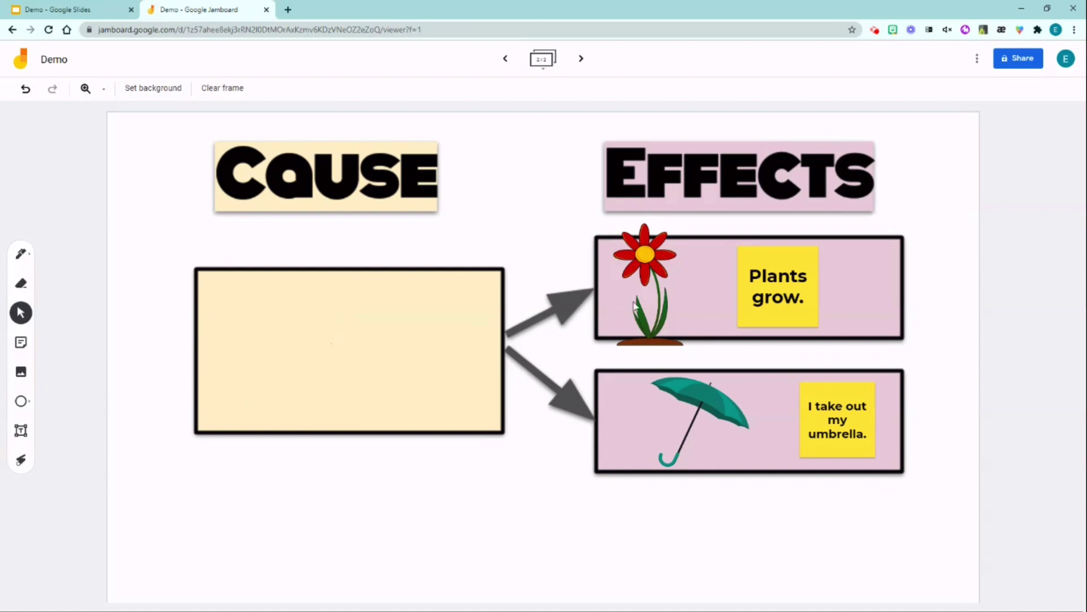
pyautogui.click(645, 283)
pyautogui.press('Delete')
pyautogui.click(778, 303)
pyautogui.press('Delete')
pyautogui.click(837, 419)
pyautogui.press('Delete')
pyautogui.click(697, 424)
pyautogui.press('Delete')
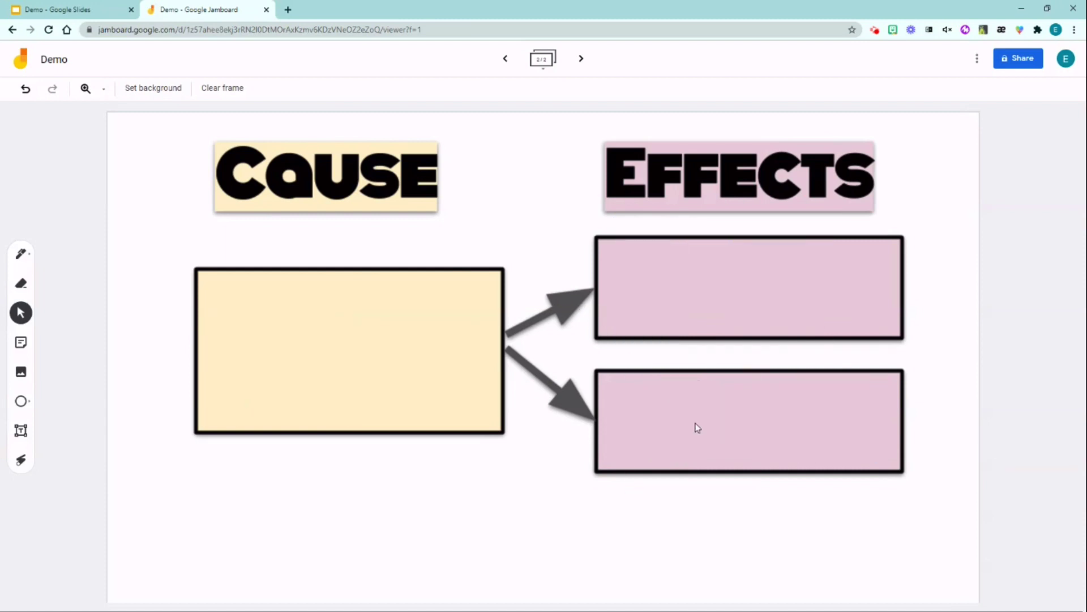
# Step: Add a 'Type here' text box in the Cause box and copies in both Effects boxes
pyautogui.click(21, 430)
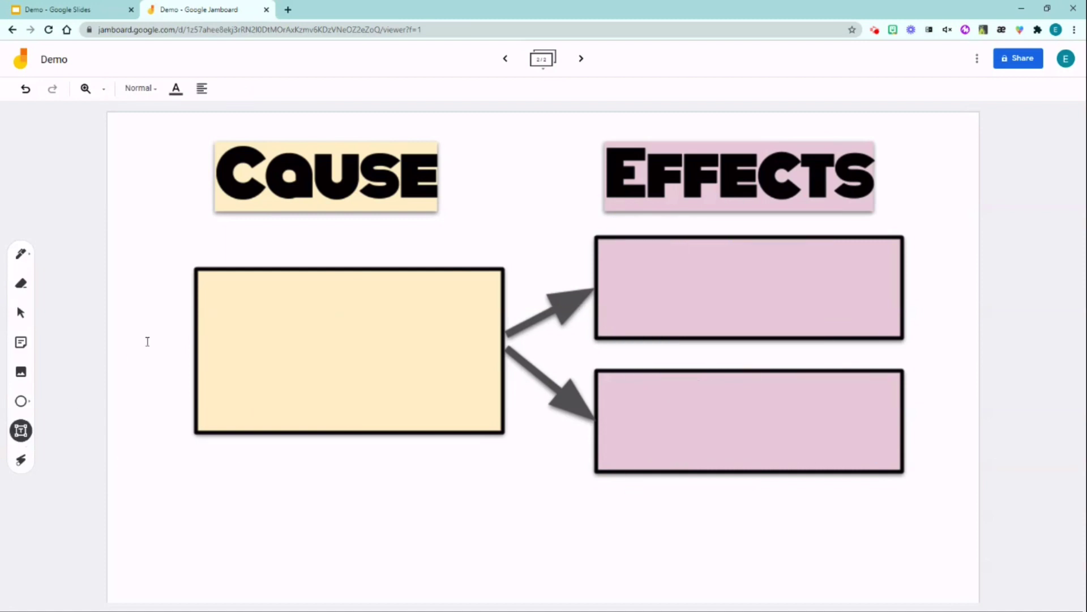
pyautogui.click(208, 287)
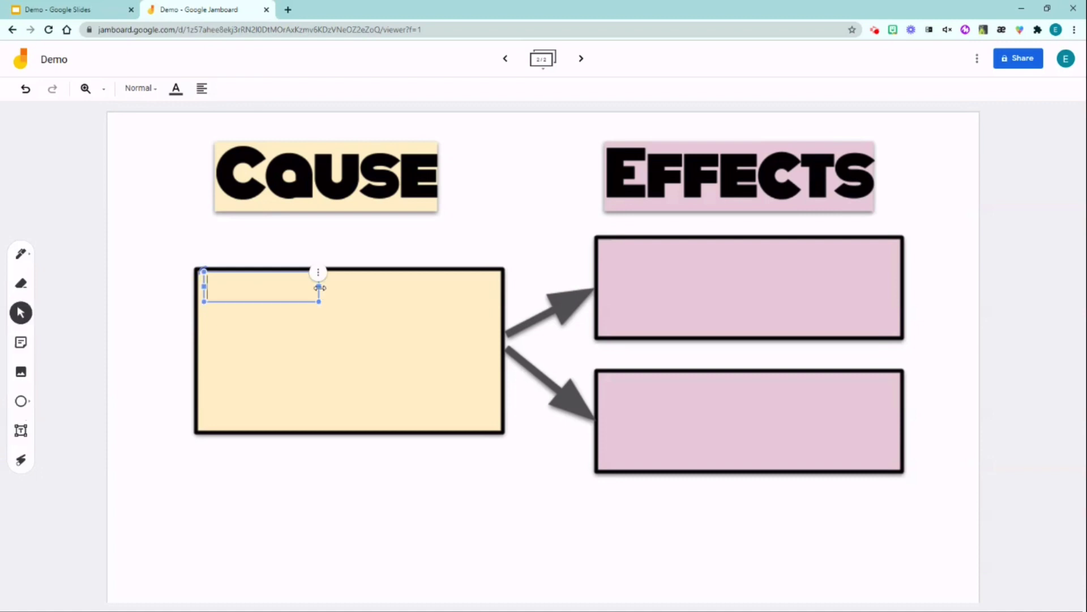
pyautogui.write('Type here')
pyautogui.moveTo(320, 288); pyautogui.dragTo(500, 287)
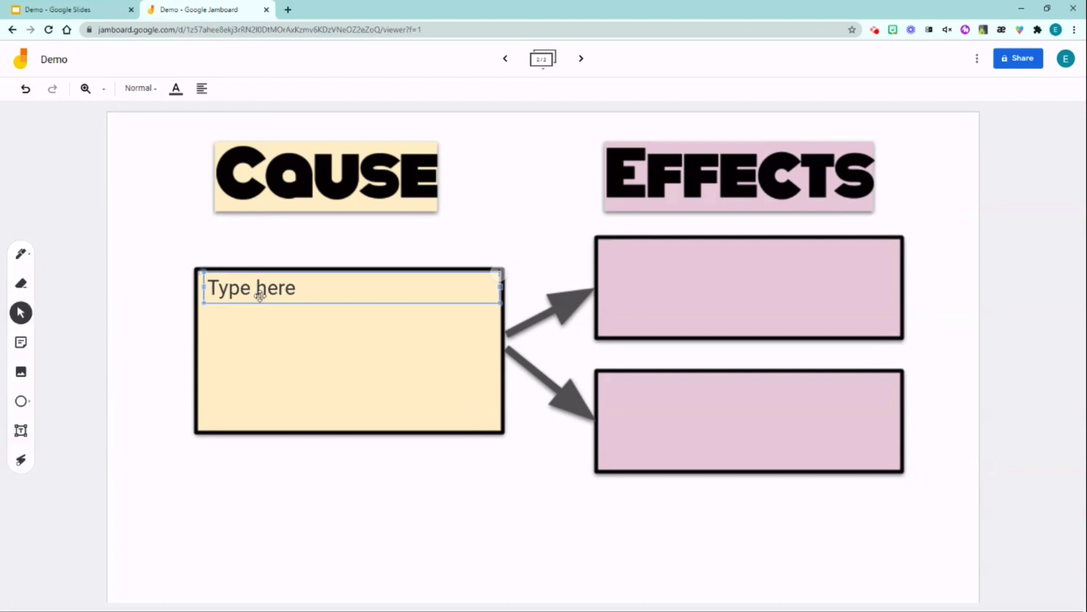
pyautogui.click(291, 275)
pyautogui.hotkey('ctrl', 'c')
pyautogui.hotkey('ctrl', 'v')
pyautogui.moveTo(249, 287); pyautogui.dragTo(643, 387)
pyautogui.hotkey('ctrl', 'v')
pyautogui.click(510, 547)
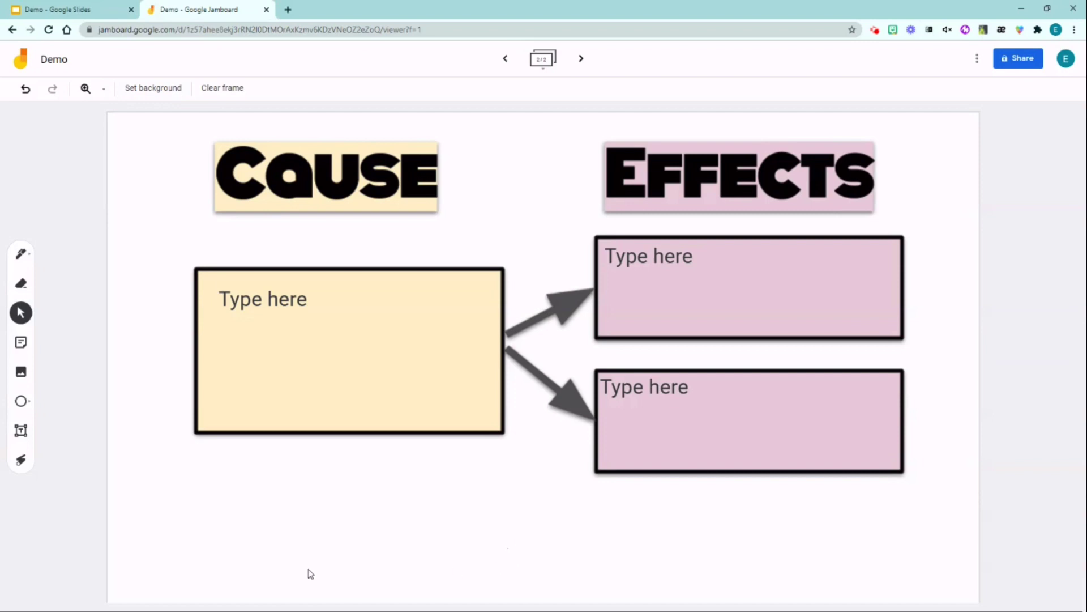
# Step: Add an arrow shape pointing to the lower left of the frame
pyautogui.click(22, 402)
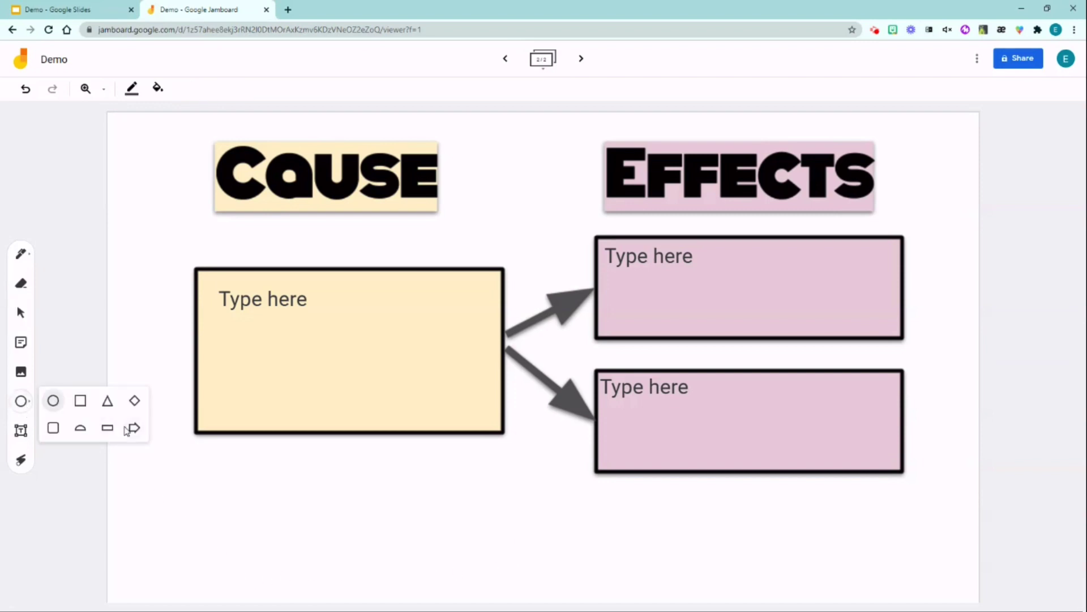
pyautogui.click(134, 427)
pyautogui.moveTo(107, 331); pyautogui.dragTo(190, 496)
pyautogui.click(190, 496)
# Step: Add orange text below the arrow: 'Directions: Click "Add Image" and insert your own cause and effect images.'
pyautogui.click(21, 431)
pyautogui.click(195, 512)
pyautogui.write('Directions: Click "Add Image" and insert your own cause and effect images.')
pyautogui.moveTo(271, 515); pyautogui.dragTo(453, 516)
pyautogui.click(176, 89)
pyautogui.click(179, 141)
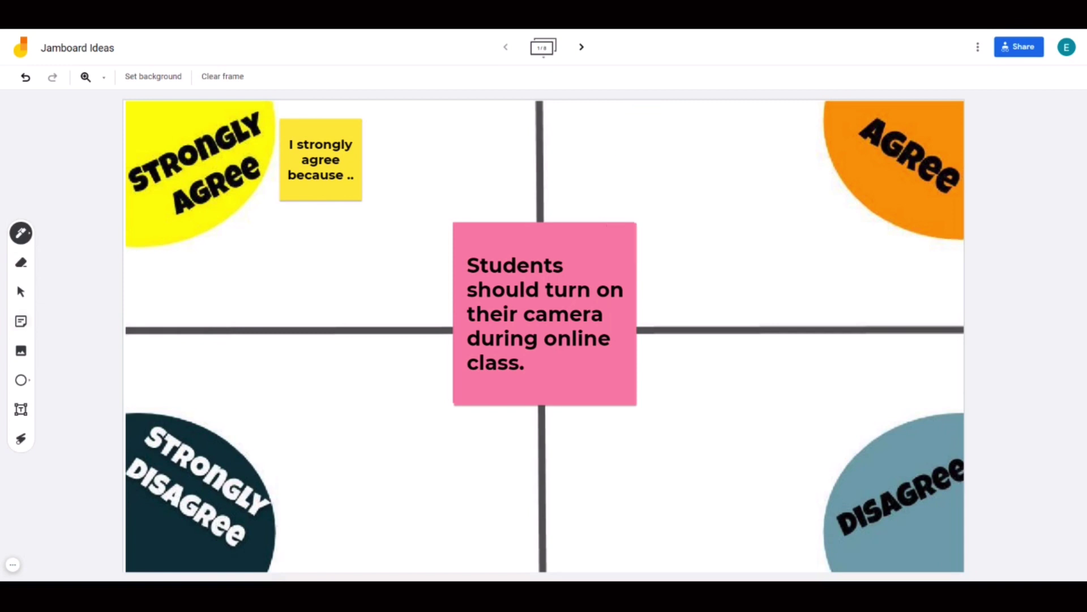
# Step: Drag the 'I strongly agree because ..' note toward the Agree corner, then advance to the next frame
pyautogui.click(21, 321)
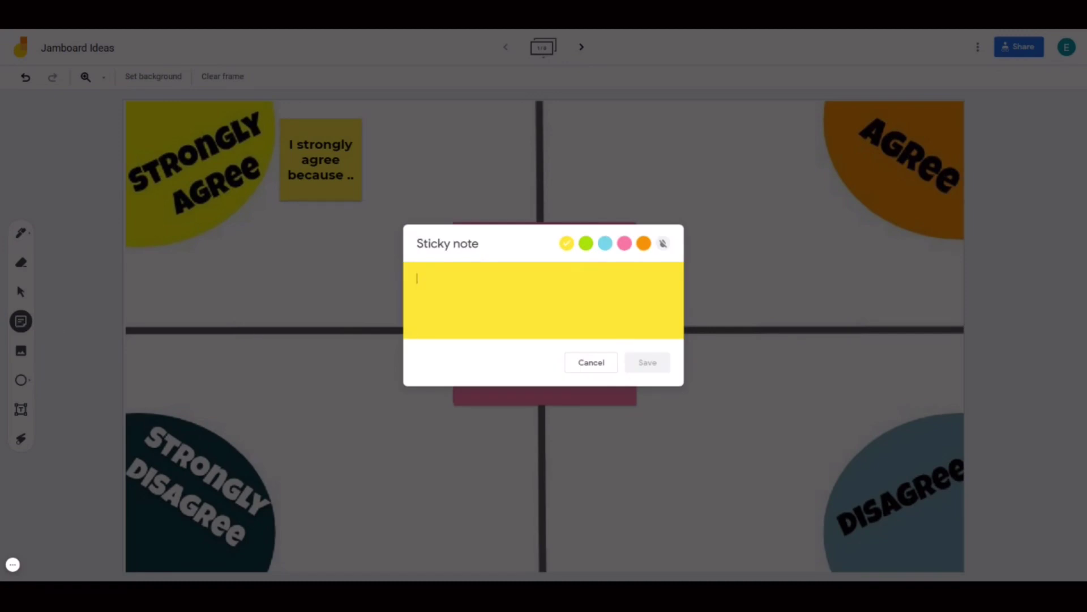
pyautogui.click(591, 362)
pyautogui.click(317, 161)
pyautogui.moveTo(317, 161); pyautogui.dragTo(724, 177)
pyautogui.click(581, 47)
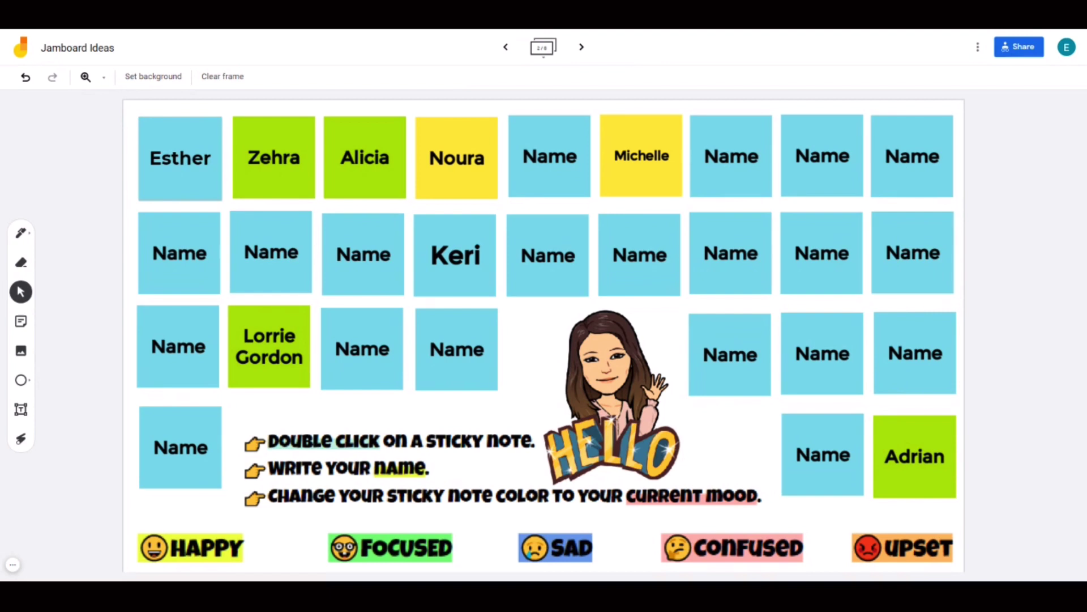
# Step: Change a name sticky note's colour to pink
pyautogui.doubleClick(200, 165)
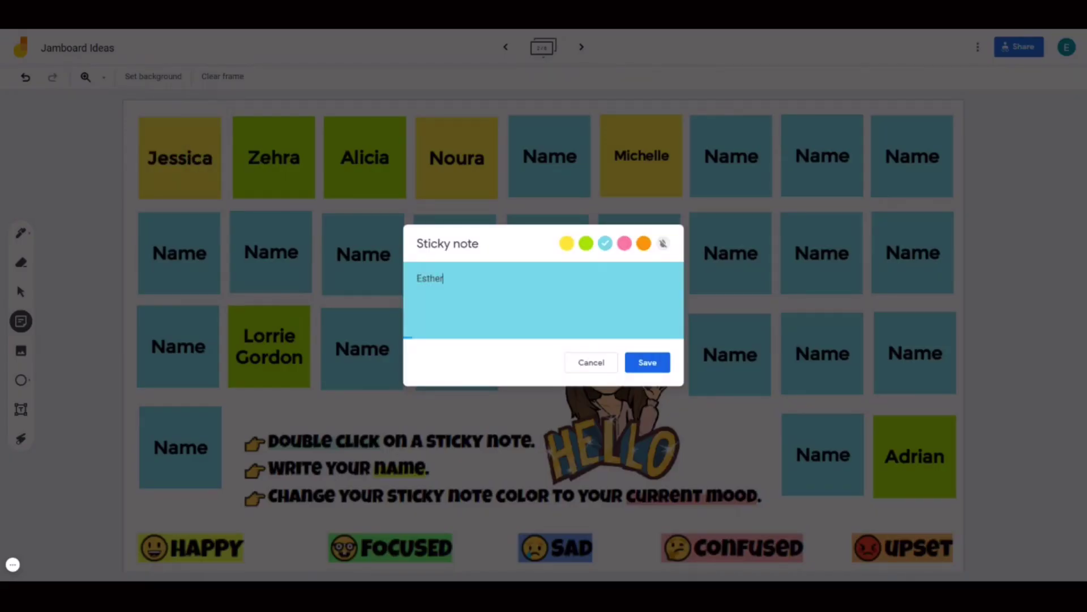
pyautogui.click(624, 243)
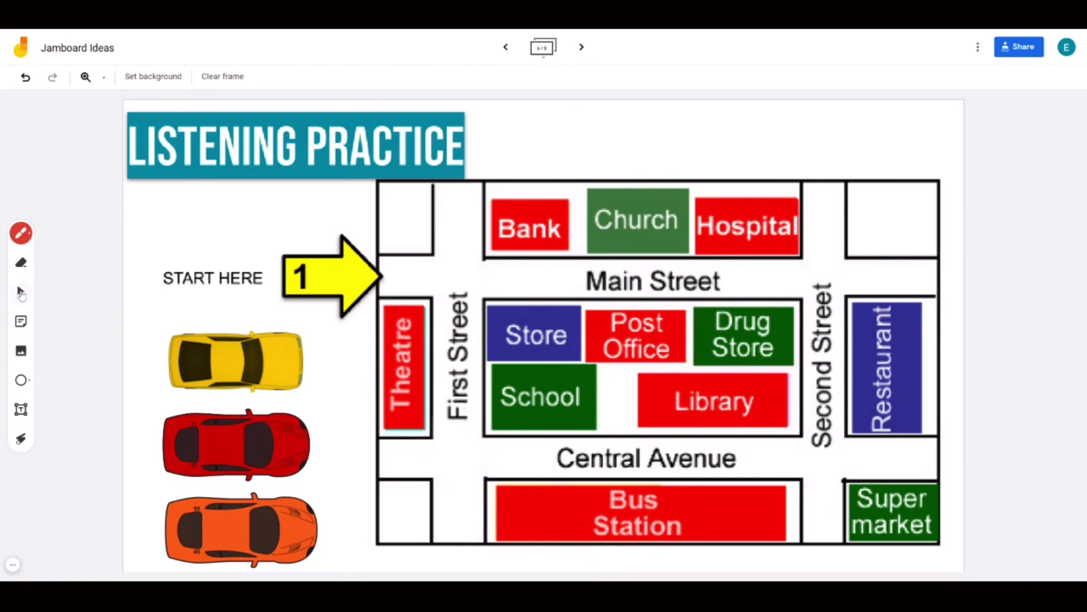
# Step: Drag the yellow car along the streets to Central Avenue beside the Library
pyautogui.click(21, 292)
pyautogui.click(214, 361)
pyautogui.moveTo(214, 362); pyautogui.dragTo(723, 447)
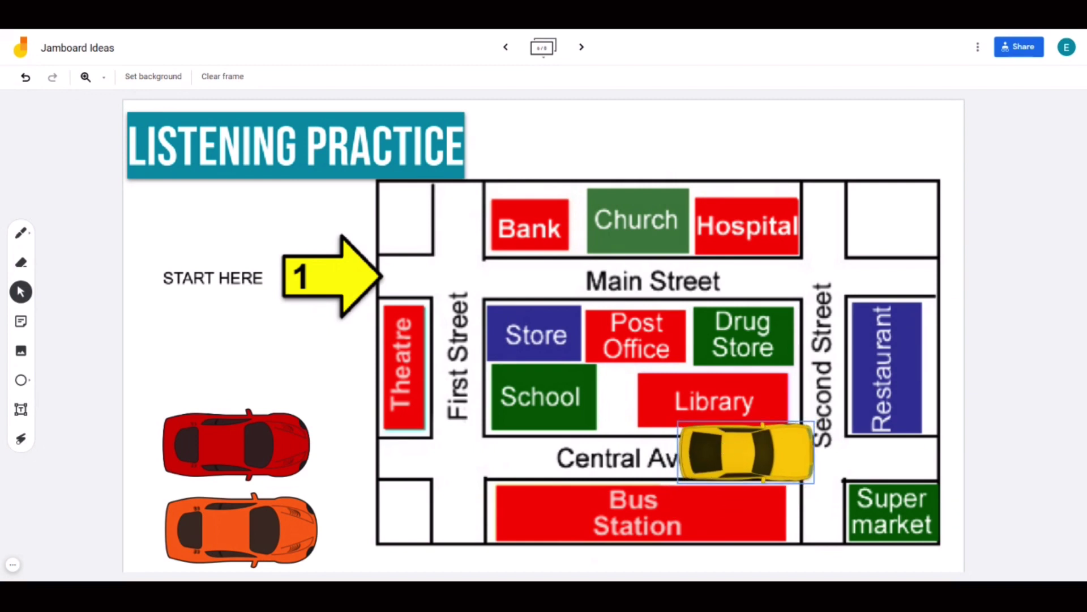